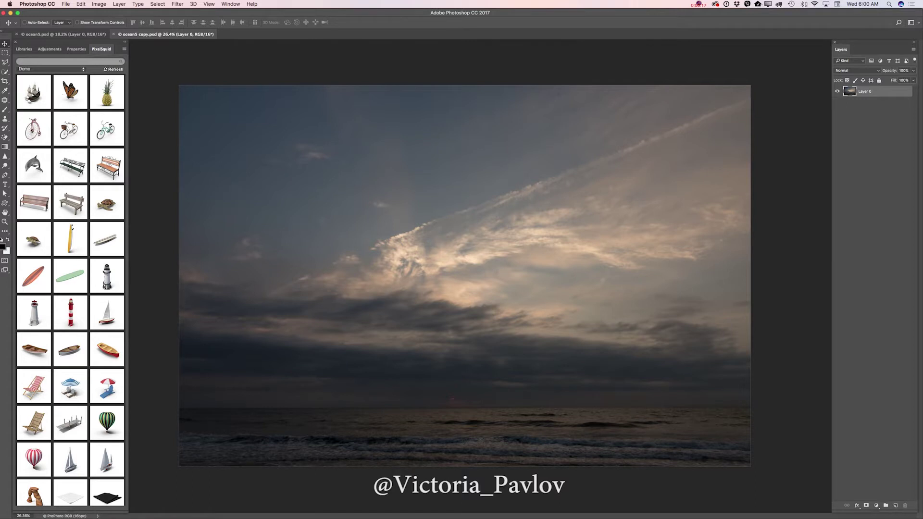
Open the ocean photo in the Camera Raw filter and set Exposure -0.40, Contrast +10, Highlights -31 and Shadows +23
{"action": "left_click", "coordinate": [178, 3]}
{"action": "left_click", "coordinate": [200, 50]}
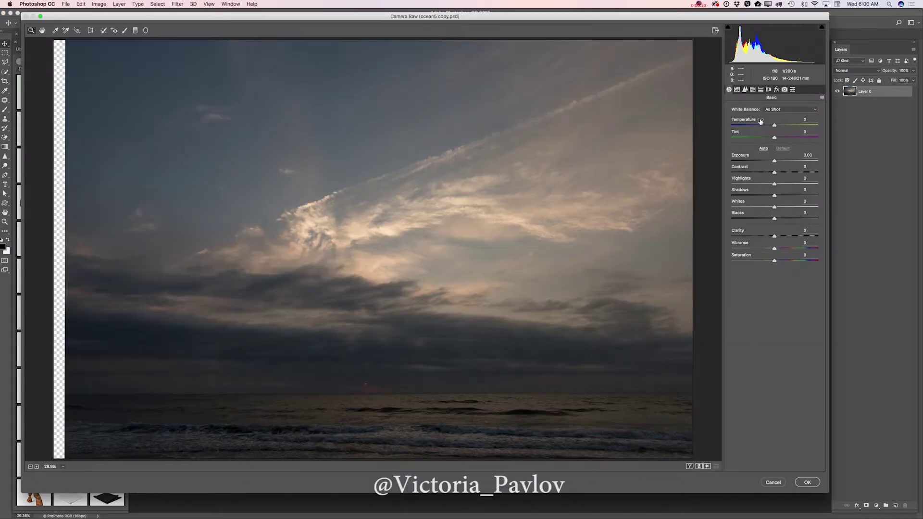
{"action": "left_click_drag", "start_coordinate": [775, 162], "coordinate": [771, 162]}
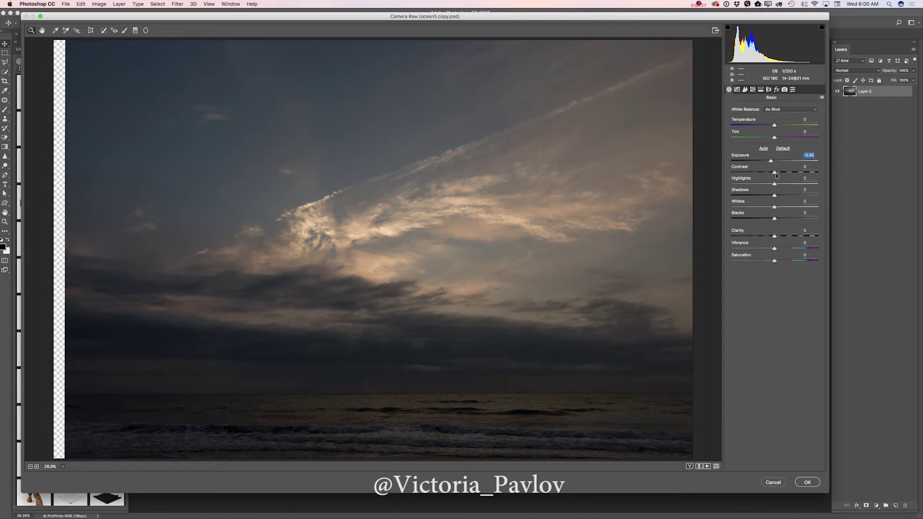
{"action": "left_click_drag", "start_coordinate": [775, 174], "coordinate": [789, 196]}
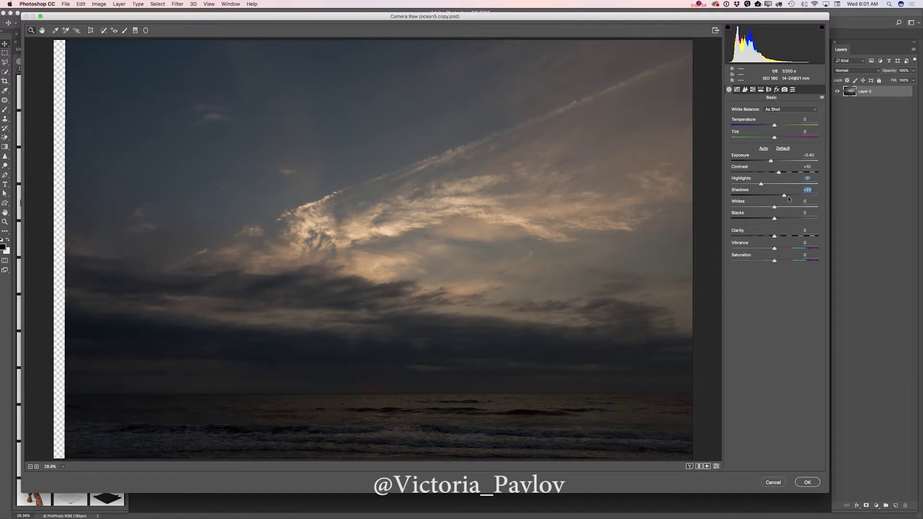
Set Dehaze to +4 and Post Crop Vignetting Amount to +3, and apply the Camera Raw filter
{"action": "left_click", "coordinate": [777, 91]}
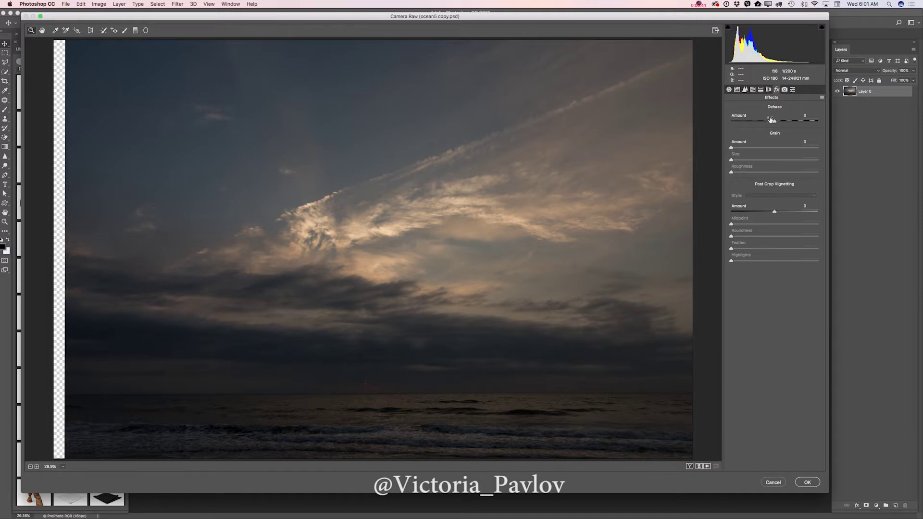
{"action": "left_click_drag", "start_coordinate": [775, 122], "coordinate": [777, 122]}
{"action": "left_click_drag", "start_coordinate": [774, 212], "coordinate": [775, 212]}
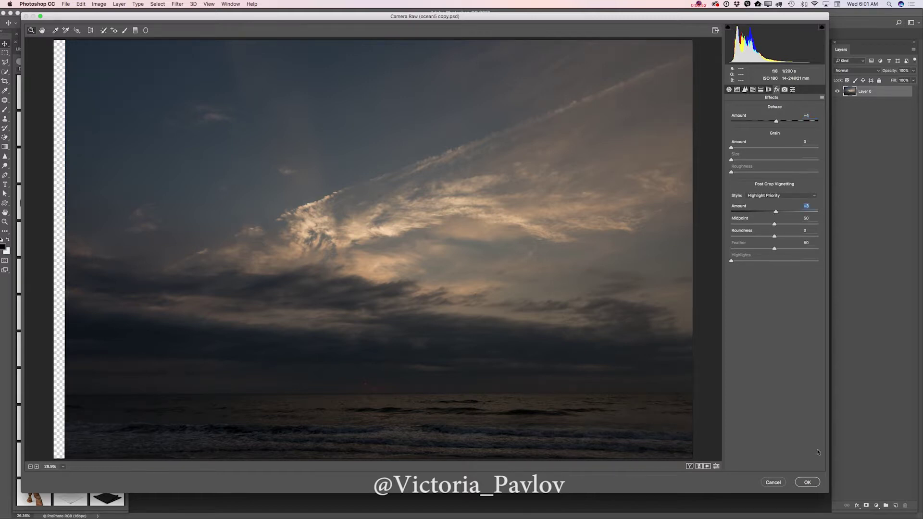
{"action": "left_click", "coordinate": [809, 484]}
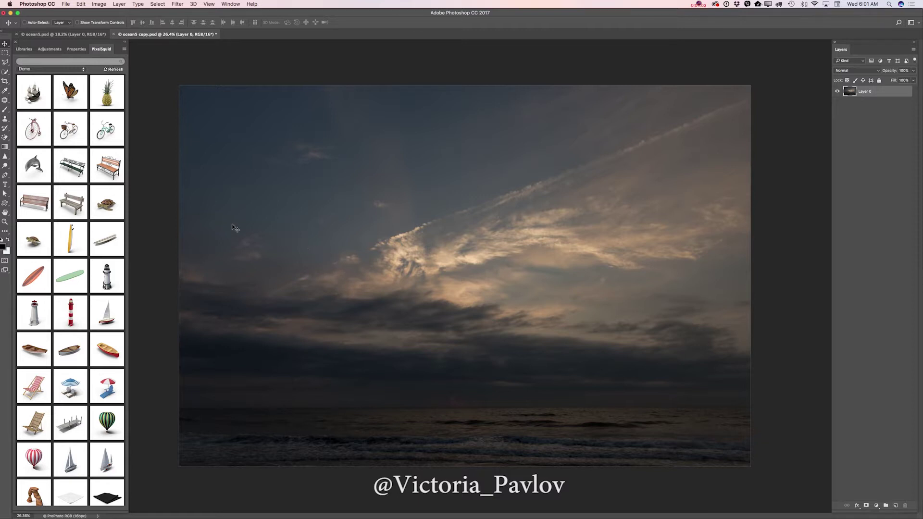
Add the Mayflower sailing ship from PixelSquid, turn its shadows off and spin it so its bow faces forward
{"action": "mouse_move", "coordinate": [36, 94]}
{"action": "left_click", "coordinate": [36, 99]}
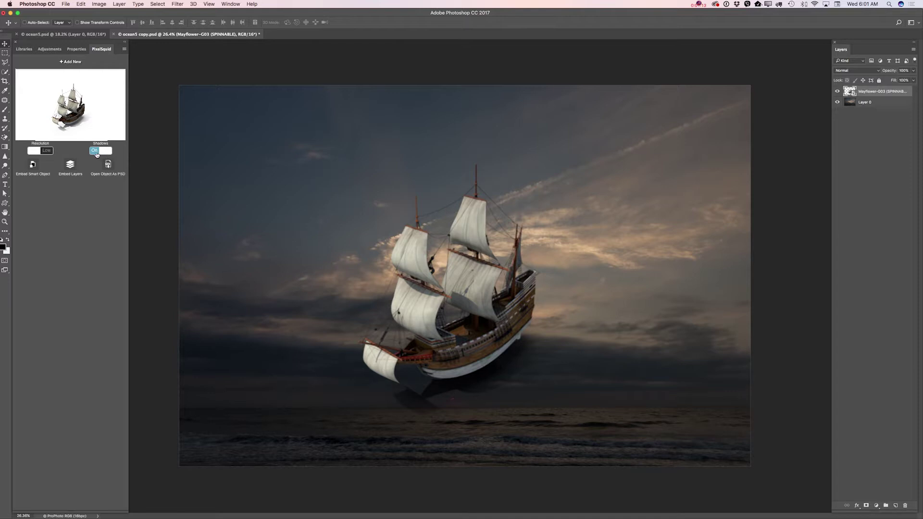
{"action": "left_click", "coordinate": [94, 152]}
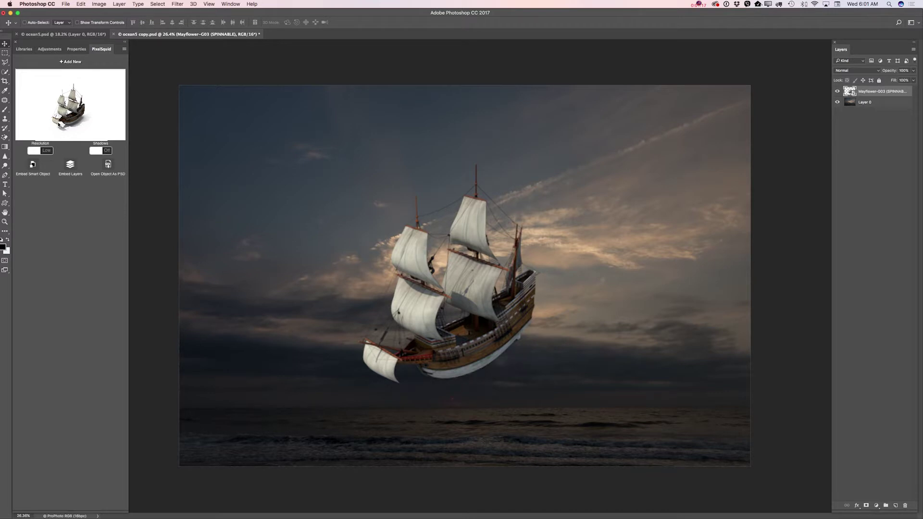
{"action": "left_click_drag", "start_coordinate": [63, 123], "coordinate": [73, 113]}
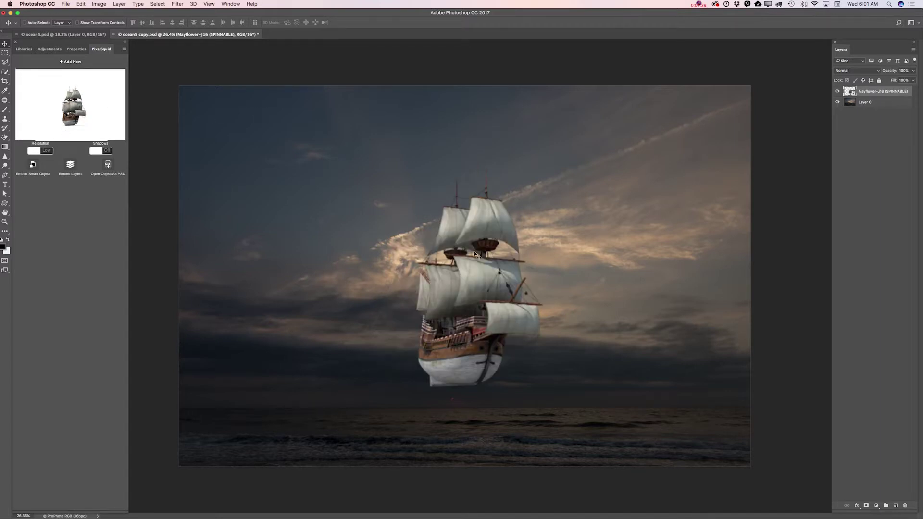
Move the ship down to the horizon and scale it down with Free Transform so it sits smaller on the sea
{"action": "left_click_drag", "start_coordinate": [477, 266], "coordinate": [492, 314]}
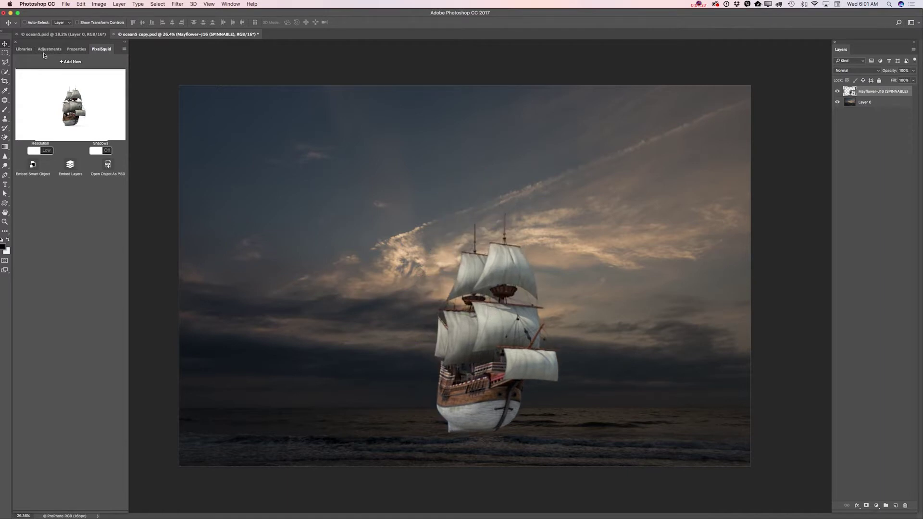
{"action": "left_click", "coordinate": [81, 4]}
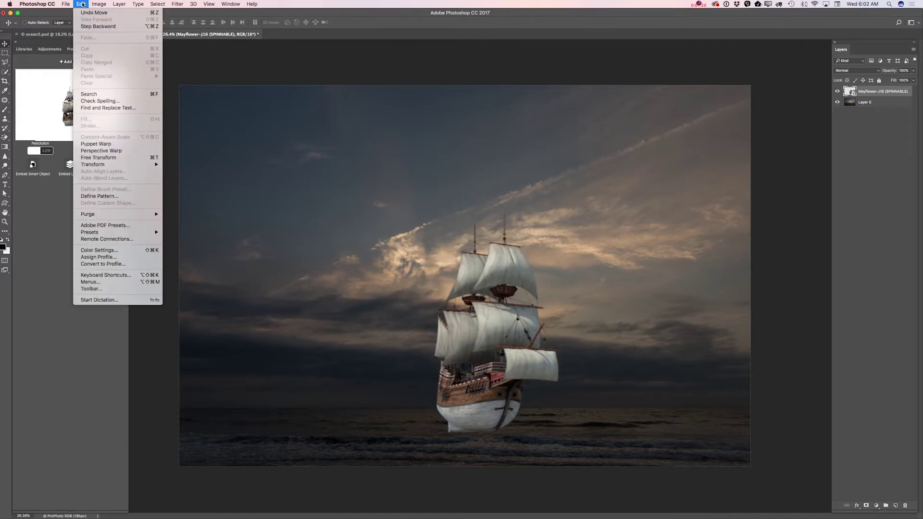
{"action": "left_click", "coordinate": [113, 157]}
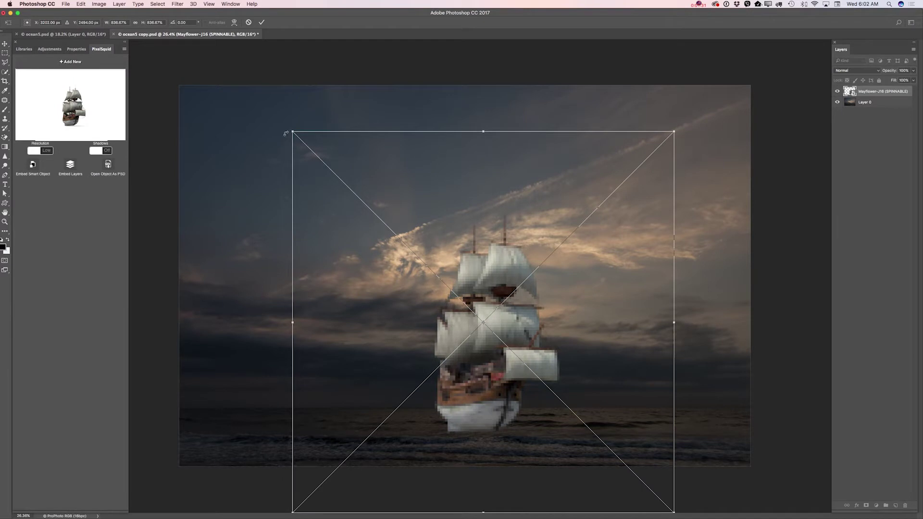
{"action": "left_click_drag", "start_coordinate": [294, 130], "coordinate": [458, 295]}
{"action": "left_click_drag", "start_coordinate": [561, 359], "coordinate": [472, 314]}
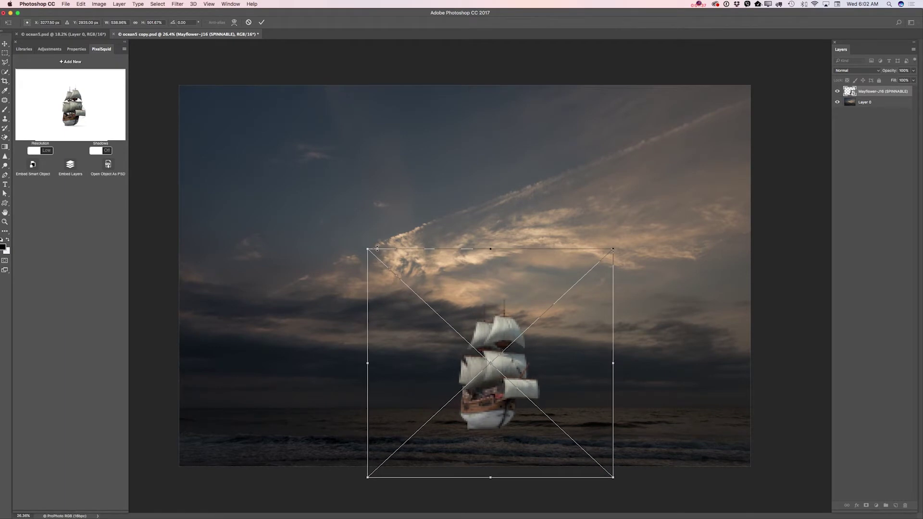
{"action": "left_click_drag", "start_coordinate": [364, 247], "coordinate": [377, 282]}
{"action": "left_click_drag", "start_coordinate": [480, 339], "coordinate": [473, 315]}
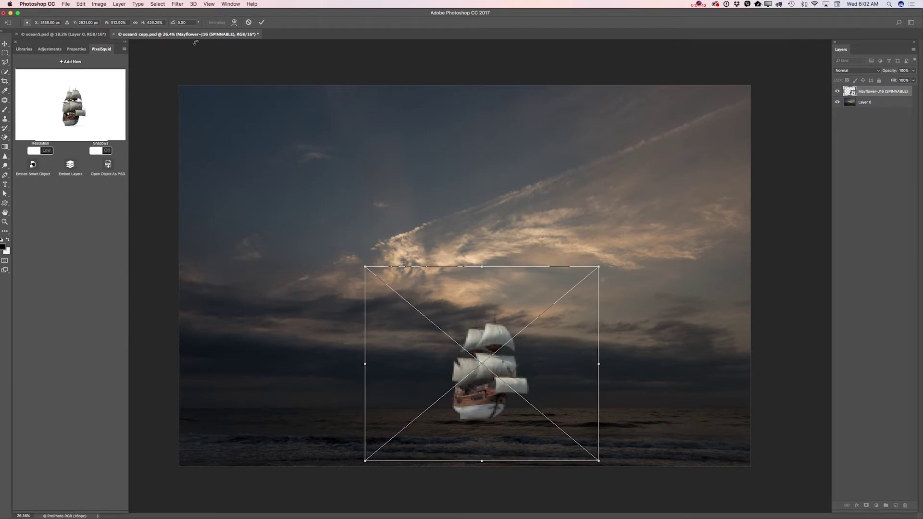
{"action": "left_click_drag", "start_coordinate": [364, 267], "coordinate": [368, 265]}
{"action": "left_click", "coordinate": [260, 23]}
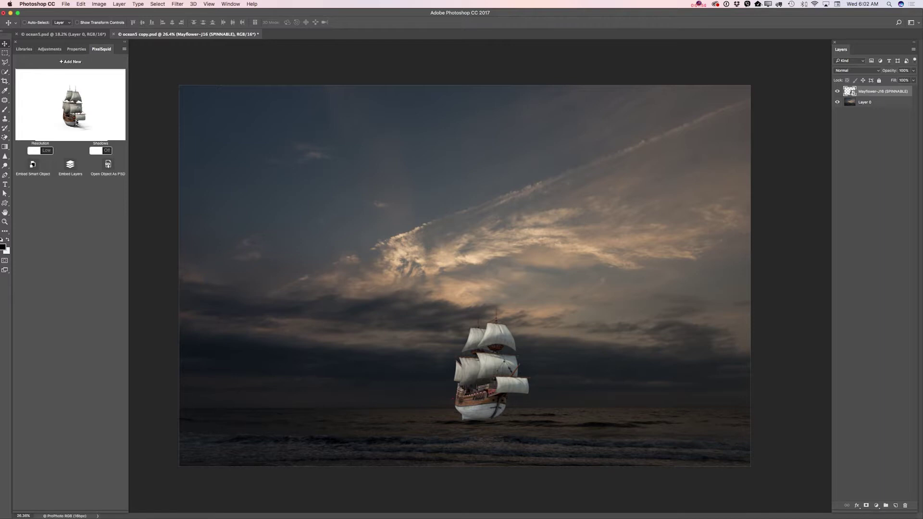
Set the ship's resolution to High and move it slightly lower into the water
{"action": "left_click_drag", "start_coordinate": [76, 122], "coordinate": [83, 135]}
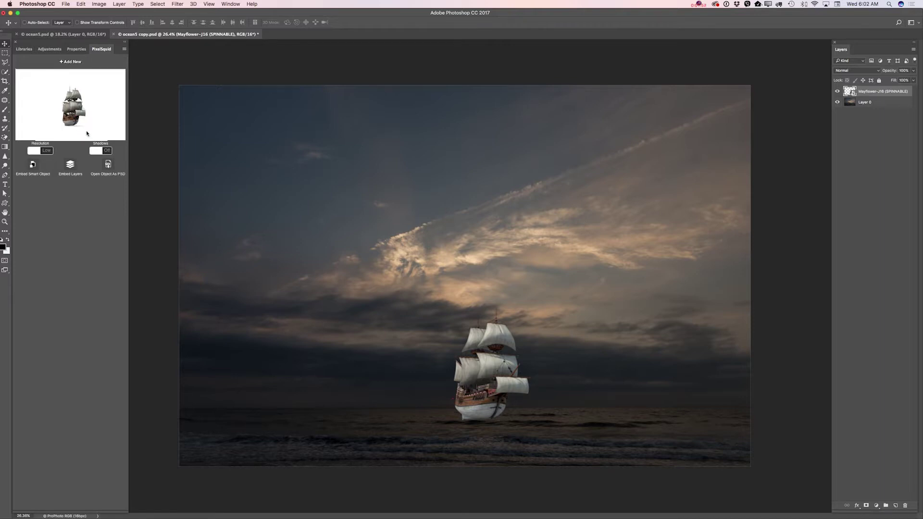
{"action": "left_click", "coordinate": [45, 151]}
{"action": "left_click", "coordinate": [5, 222]}
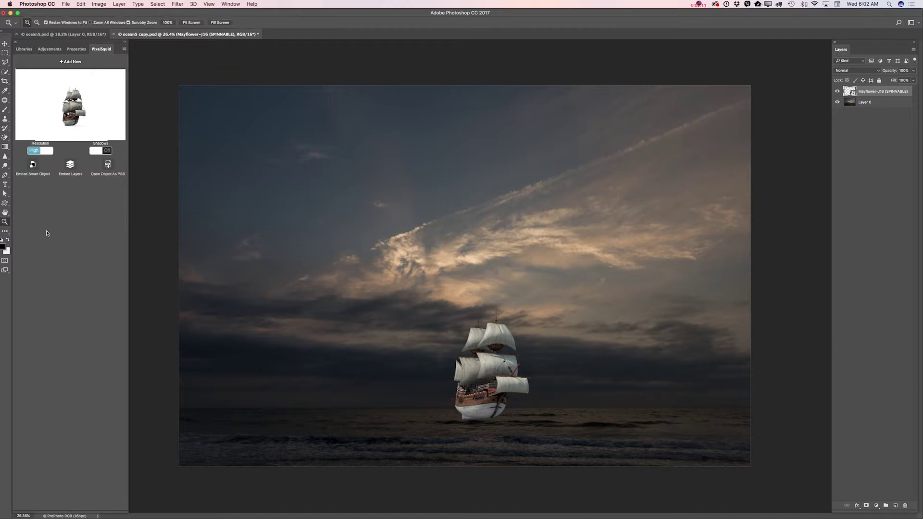
{"action": "left_click_drag", "start_coordinate": [501, 429], "coordinate": [529, 414]}
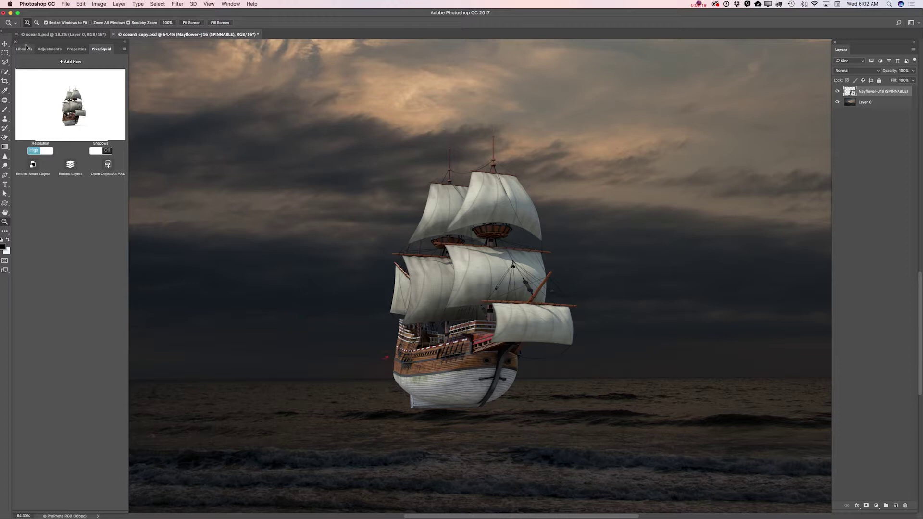
{"action": "left_click", "coordinate": [9, 46]}
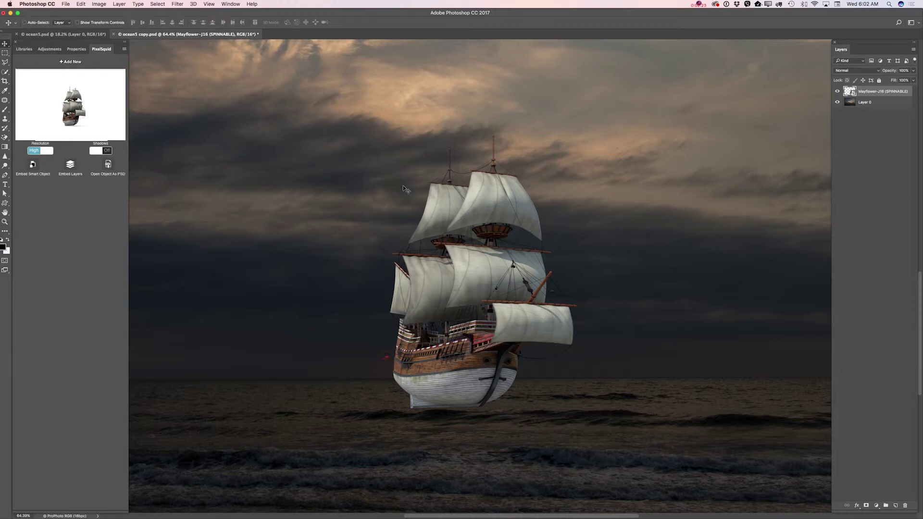
{"action": "left_click_drag", "start_coordinate": [479, 257], "coordinate": [478, 279]}
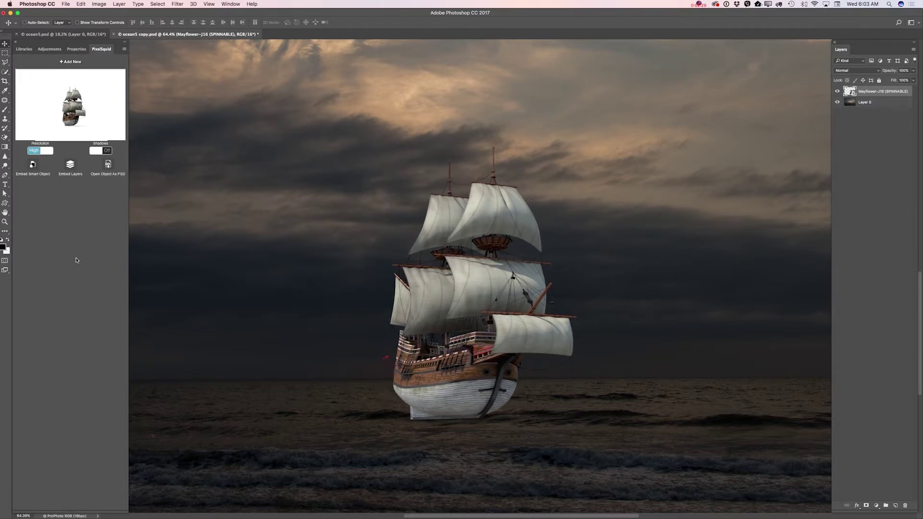
Rotate the ship very slightly clockwise with Free Transform
{"action": "left_click", "coordinate": [5, 221]}
{"action": "left_click_drag", "start_coordinate": [323, 249], "coordinate": [298, 239]}
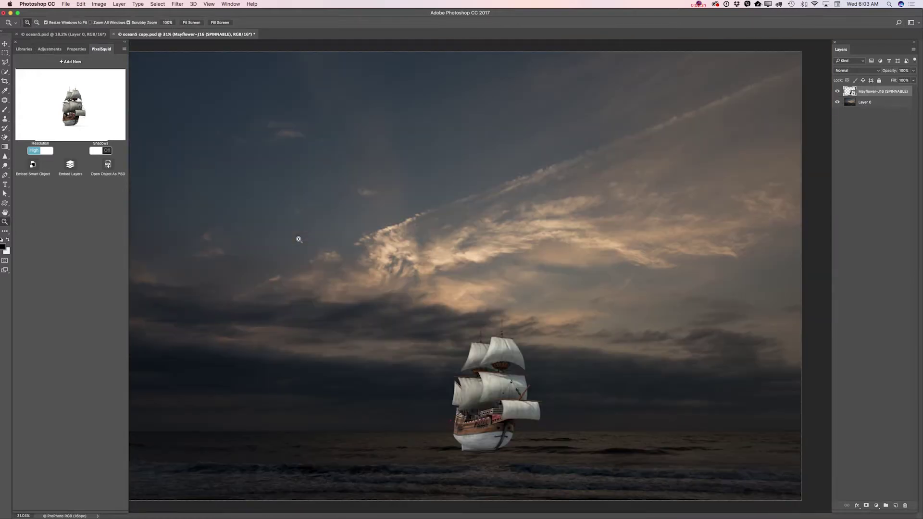
{"action": "left_click", "coordinate": [82, 5]}
{"action": "left_click", "coordinate": [121, 160]}
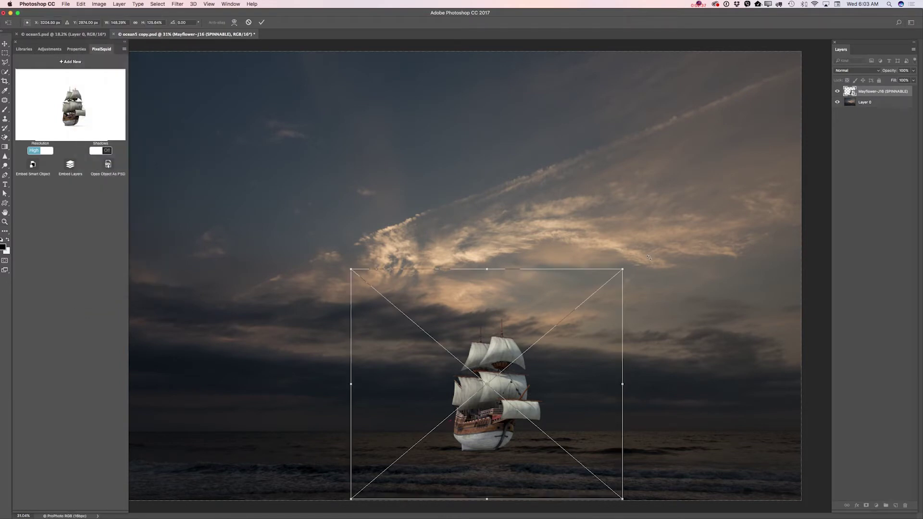
{"action": "left_click_drag", "start_coordinate": [649, 257], "coordinate": [662, 263]}
{"action": "left_click", "coordinate": [261, 22]}
Add a layer mask to the ship layer and paint black along the hull's bottom edge to hide it in the water
{"action": "left_click", "coordinate": [5, 222]}
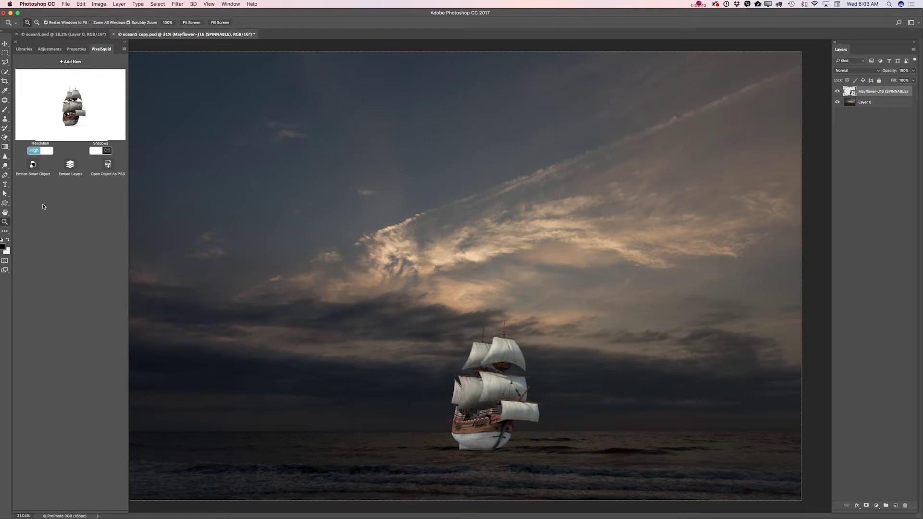
{"action": "left_click_drag", "start_coordinate": [486, 432], "coordinate": [516, 440]}
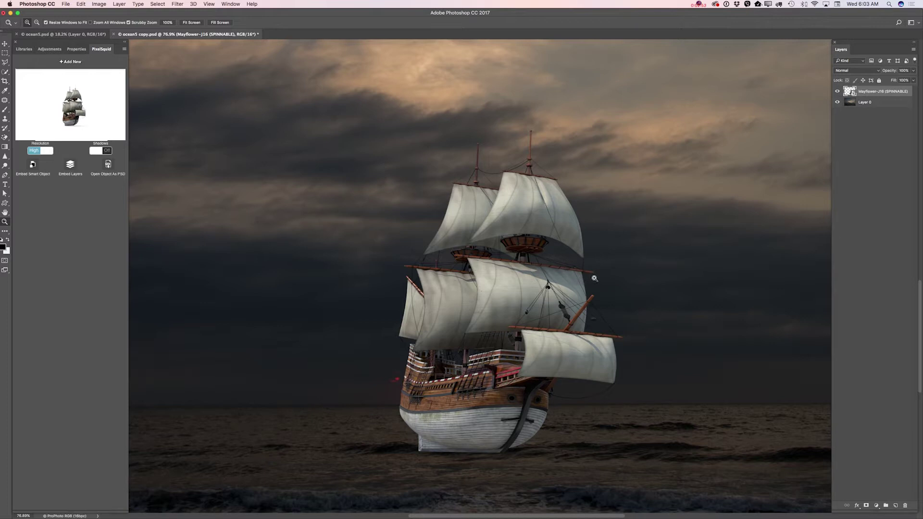
{"action": "left_click", "coordinate": [866, 506]}
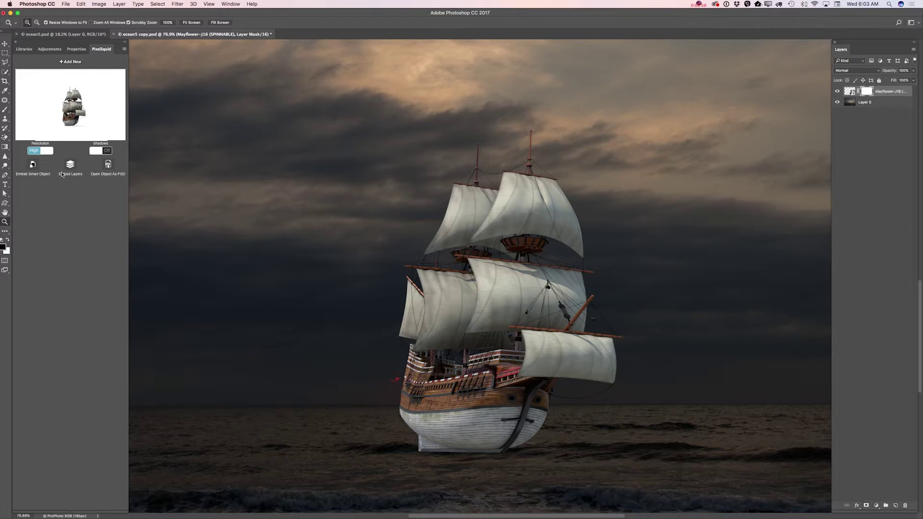
{"action": "left_click", "coordinate": [5, 110]}
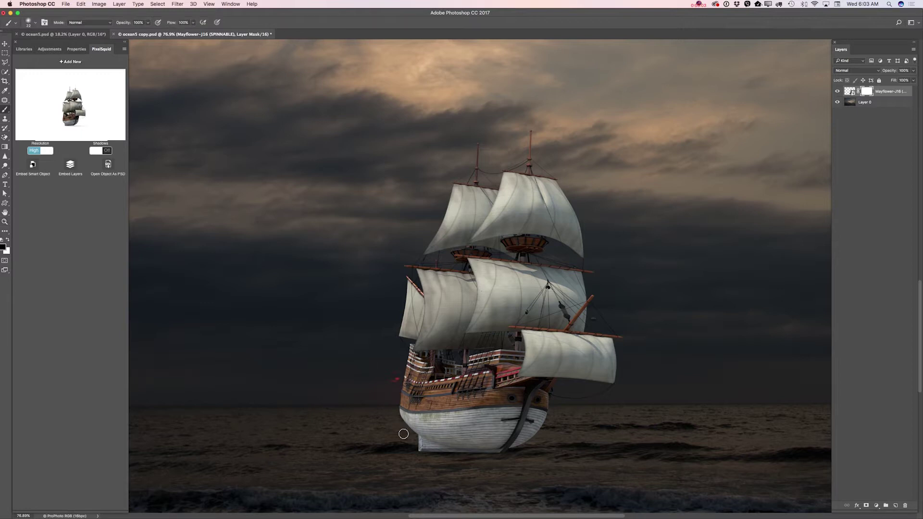
{"action": "left_click_drag", "start_coordinate": [423, 450], "coordinate": [515, 450]}
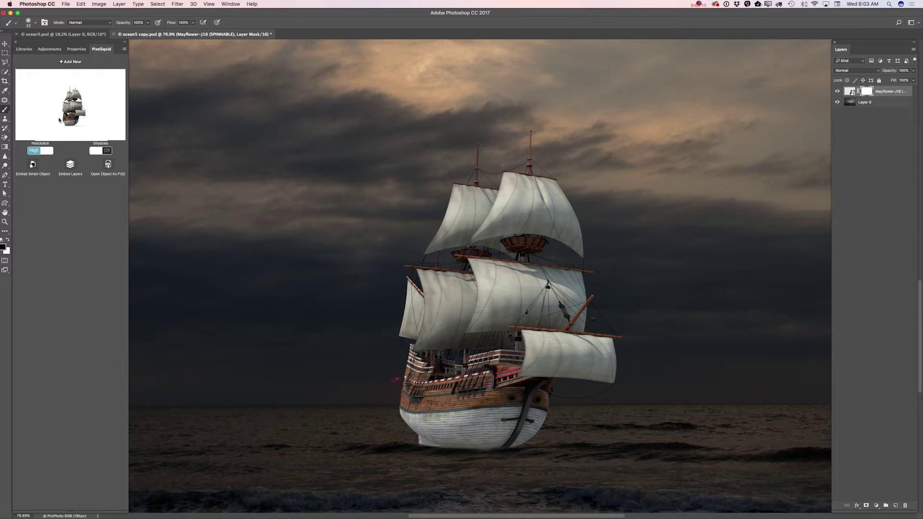
Move the masked ship slightly lower and paint out more of the lower hull so it blends into the waves
{"action": "left_click", "coordinate": [5, 43]}
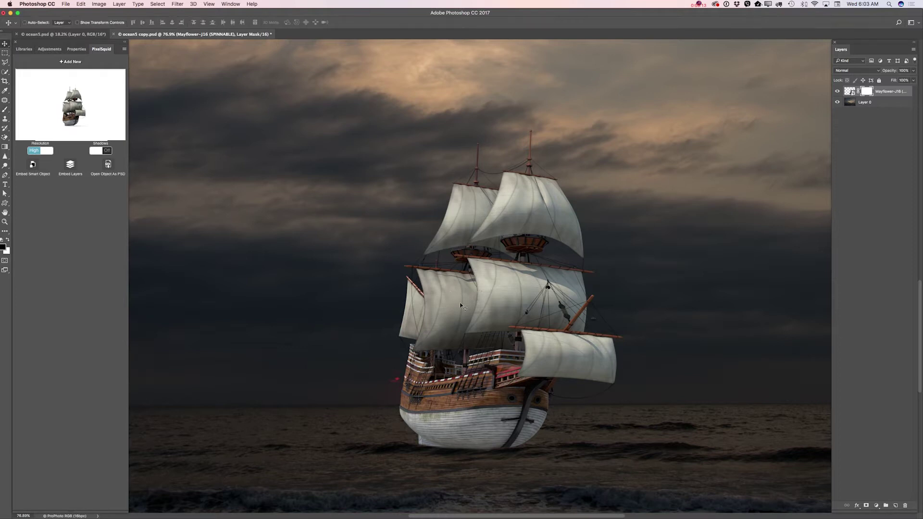
{"action": "left_click_drag", "start_coordinate": [501, 294], "coordinate": [504, 305]}
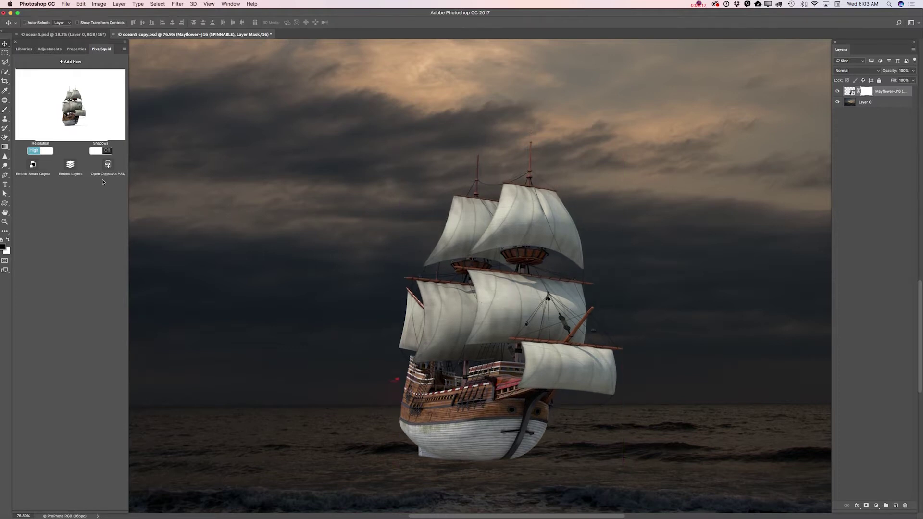
{"action": "left_click", "coordinate": [5, 111]}
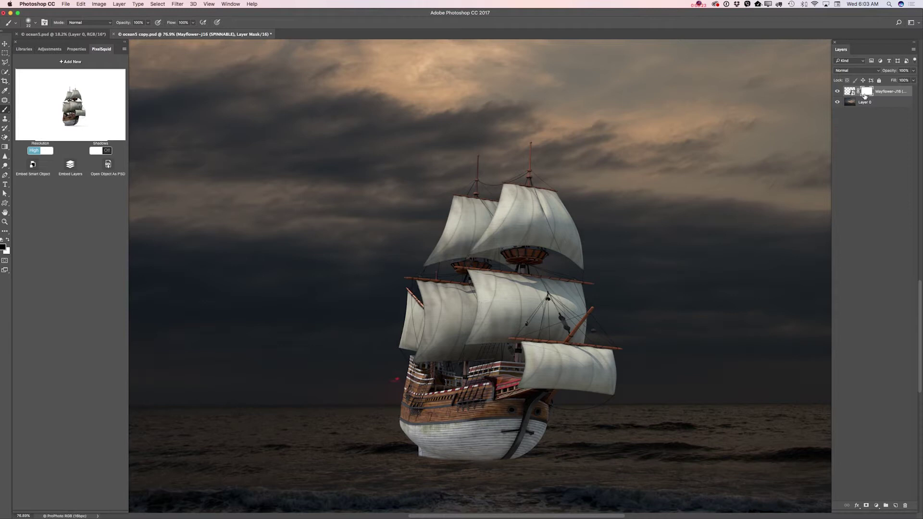
{"action": "left_click_drag", "start_coordinate": [414, 456], "coordinate": [540, 457]}
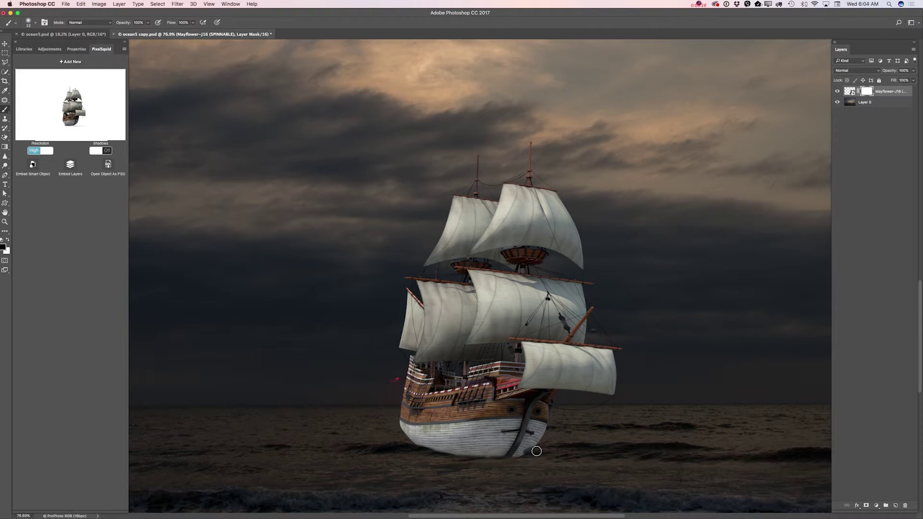
{"action": "mouse_move", "coordinate": [530, 453]}
{"action": "left_mouse_down"}
{"action": "mouse_move", "coordinate": [413, 451]}
{"action": "mouse_move", "coordinate": [559, 446]}
{"action": "mouse_move", "coordinate": [455, 454]}
{"action": "mouse_move", "coordinate": [491, 456]}
{"action": "mouse_move", "coordinate": [380, 447]}
{"action": "mouse_move", "coordinate": [494, 460]}
{"action": "mouse_move", "coordinate": [562, 451]}
{"action": "mouse_move", "coordinate": [424, 451]}
{"action": "mouse_move", "coordinate": [461, 449]}
{"action": "left_mouse_up"}
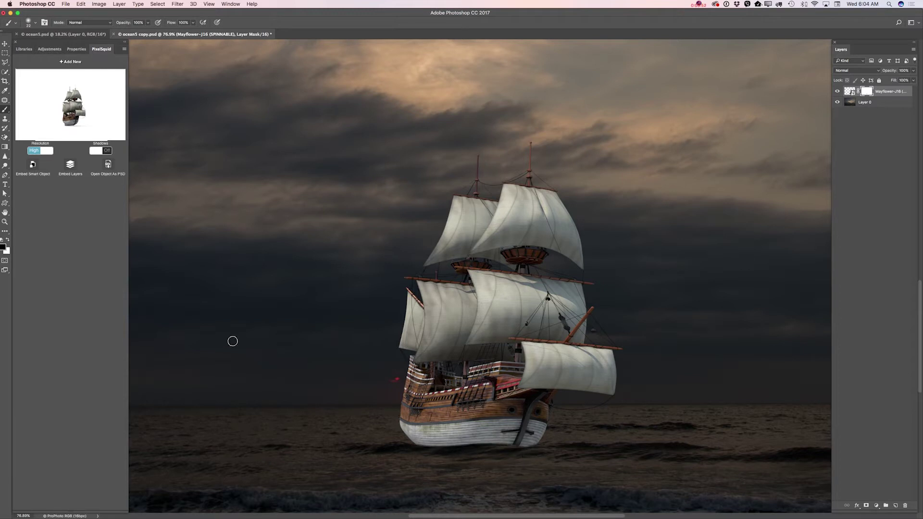
Add an Exposure adjustment layer above the ship layer
{"action": "left_click", "coordinate": [5, 222]}
{"action": "left_click_drag", "start_coordinate": [424, 281], "coordinate": [418, 277]}
{"action": "left_click_drag", "start_coordinate": [461, 302], "coordinate": [456, 303]}
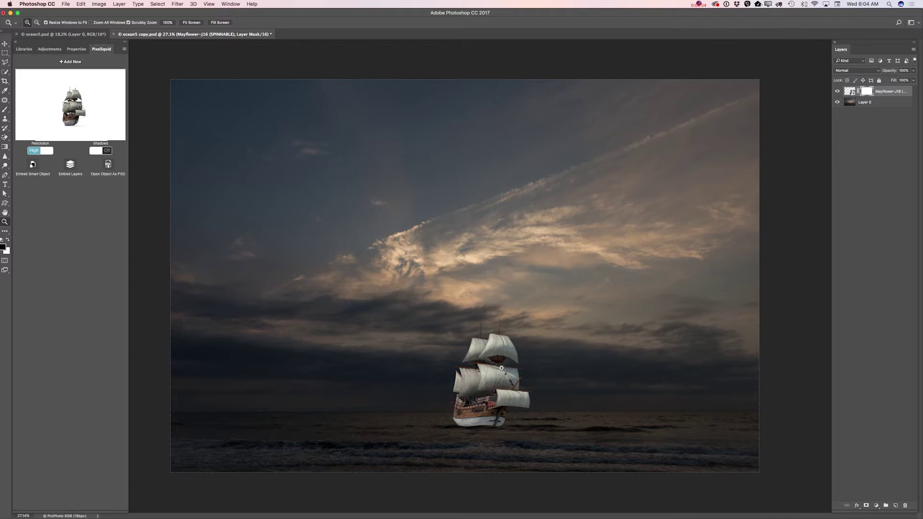
{"action": "left_click", "coordinate": [48, 50]}
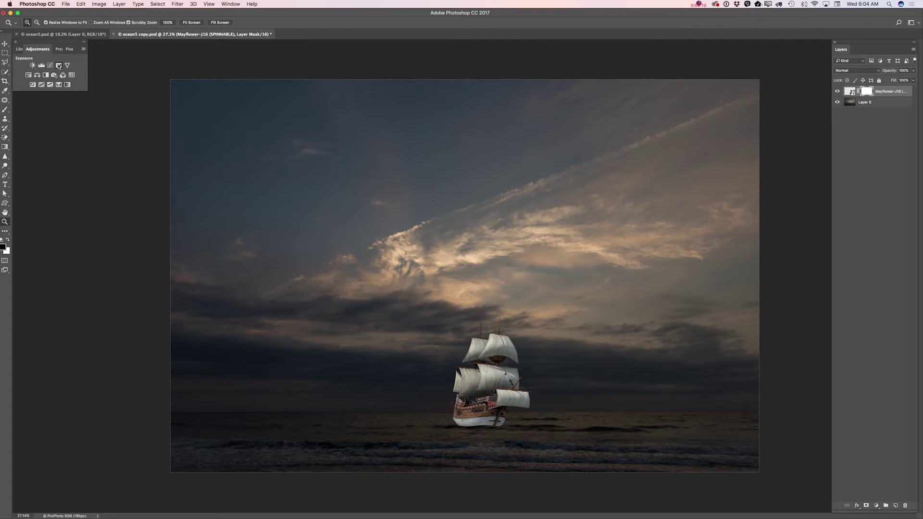
{"action": "left_click", "coordinate": [58, 65]}
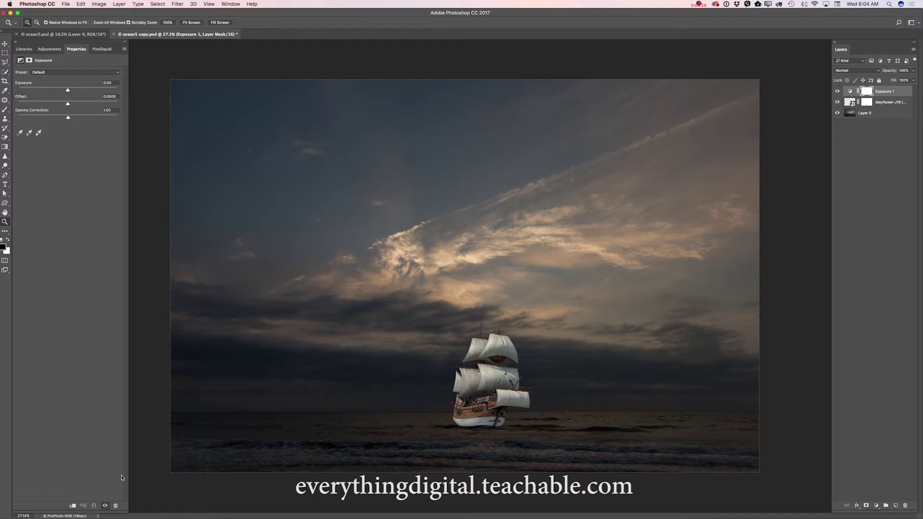
Clip the Exposure adjustment to the ship layer and darken it with Exposure -1.82 and Gamma Correction 0.90
{"action": "left_click", "coordinate": [73, 507]}
{"action": "left_click_drag", "start_coordinate": [67, 92], "coordinate": [76, 118]}
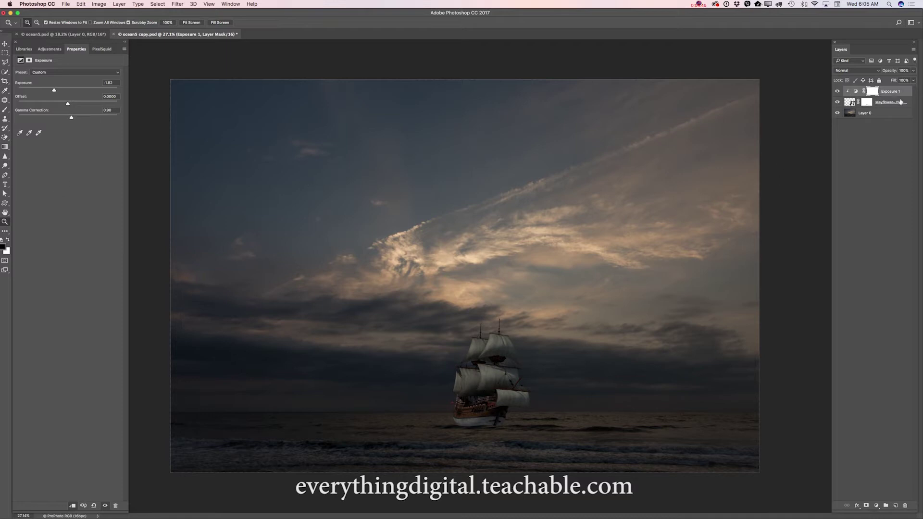
Merge the ship and its Exposure adjustment into one layer, keeping the ocean background layer separate and visible
{"action": "left_click", "coordinate": [840, 113]}
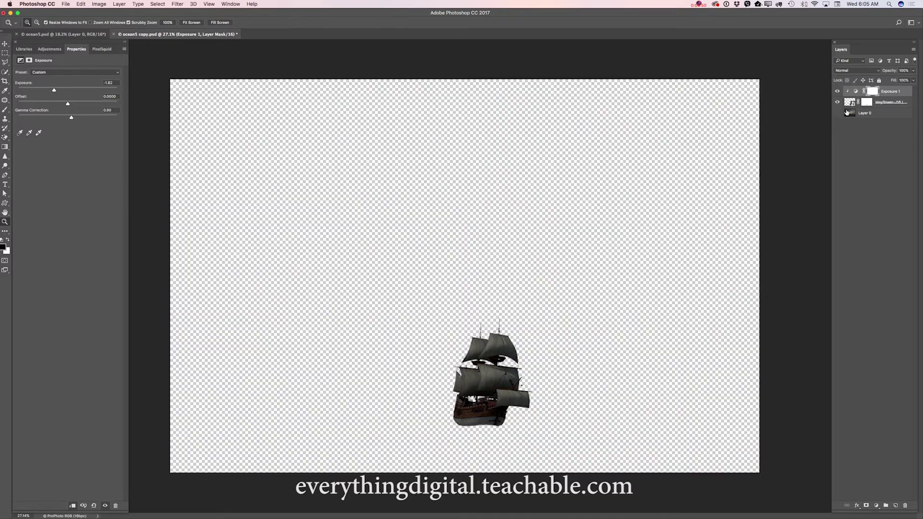
{"action": "left_click", "coordinate": [915, 51]}
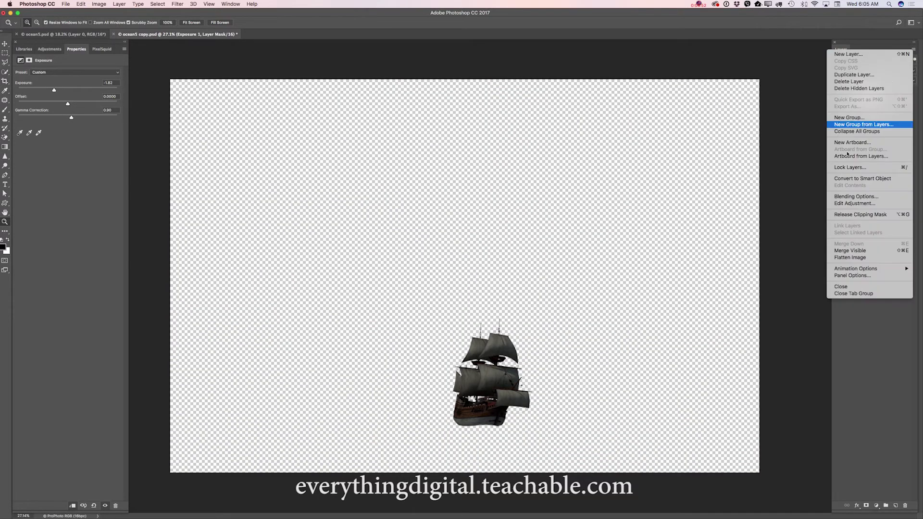
{"action": "left_click", "coordinate": [841, 251]}
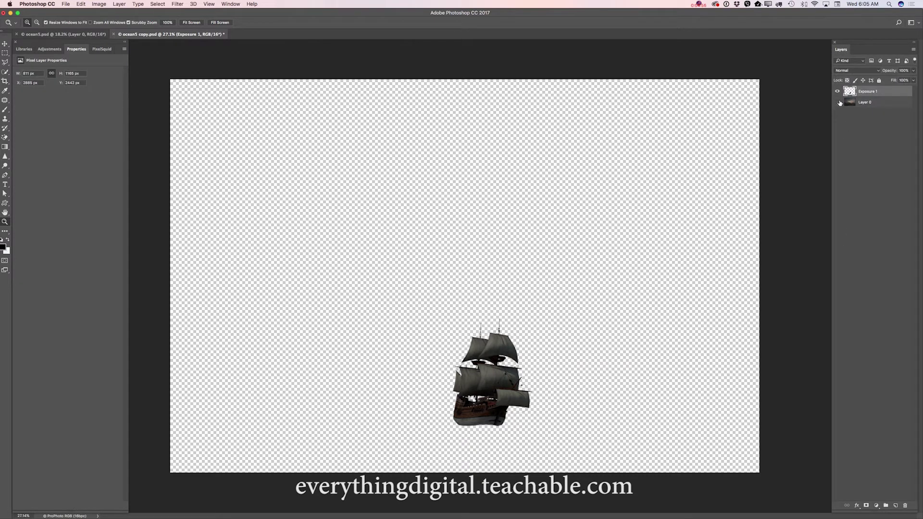
{"action": "left_click", "coordinate": [839, 103]}
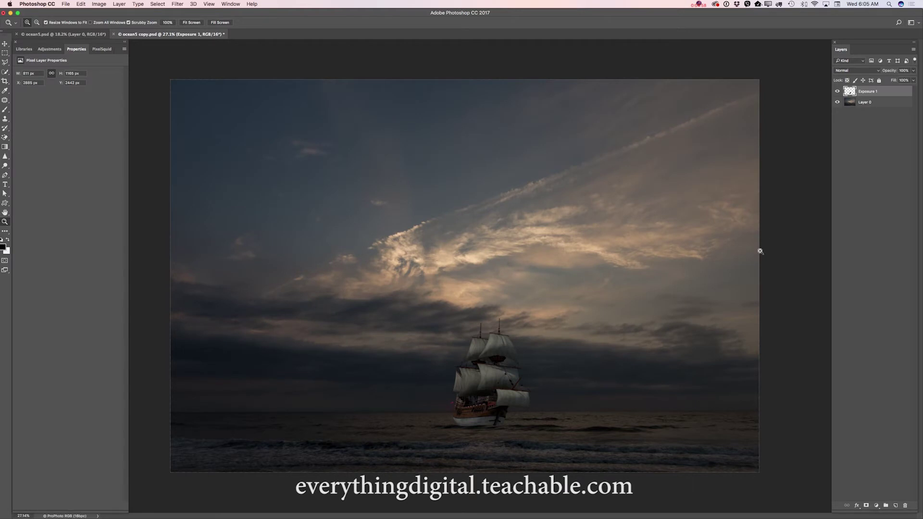
Copy a wide rectangular strip of waves below the ship from the ocean layer, and clear the selection
{"action": "left_click_drag", "start_coordinate": [490, 445], "coordinate": [517, 458]}
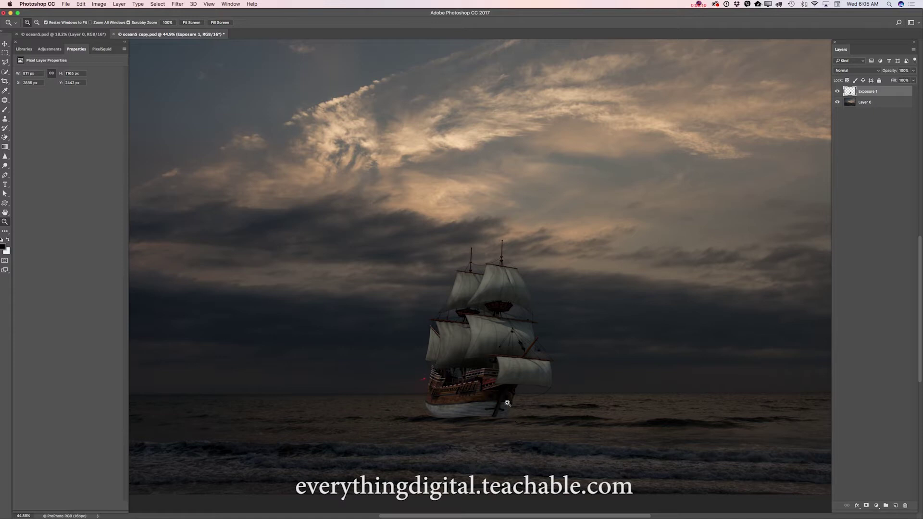
{"action": "left_click_drag", "start_coordinate": [518, 418], "coordinate": [506, 418]}
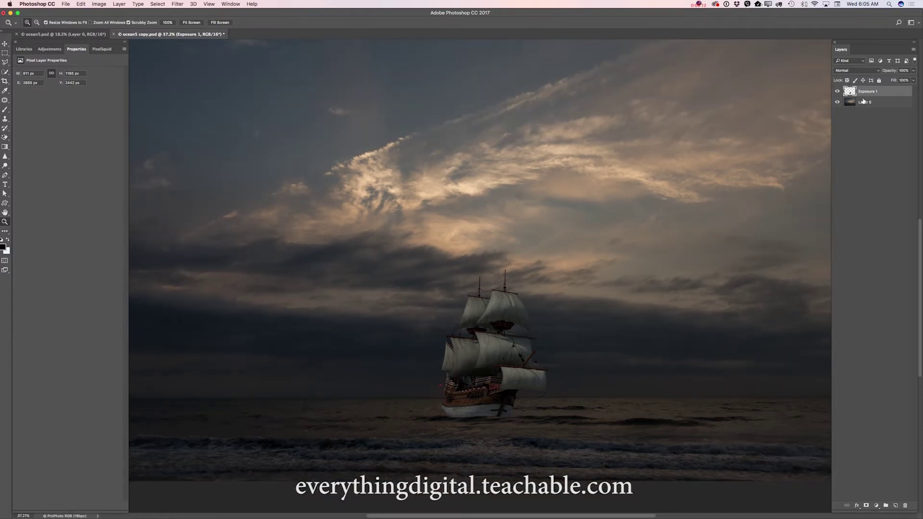
{"action": "left_click", "coordinate": [880, 104]}
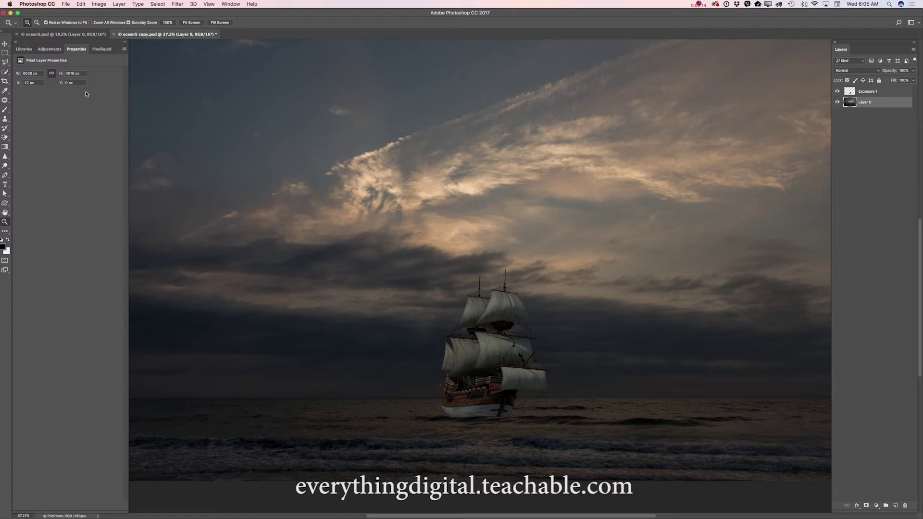
{"action": "left_click", "coordinate": [5, 54]}
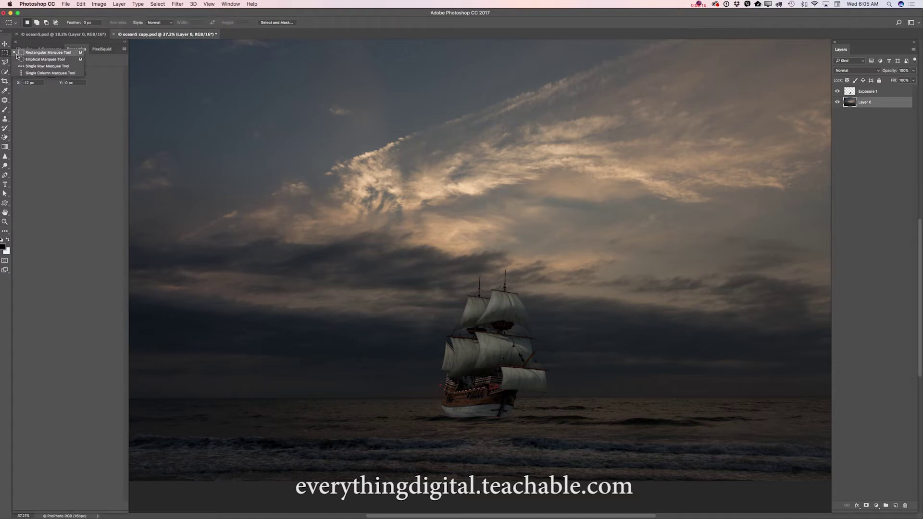
{"action": "left_click", "coordinate": [31, 54]}
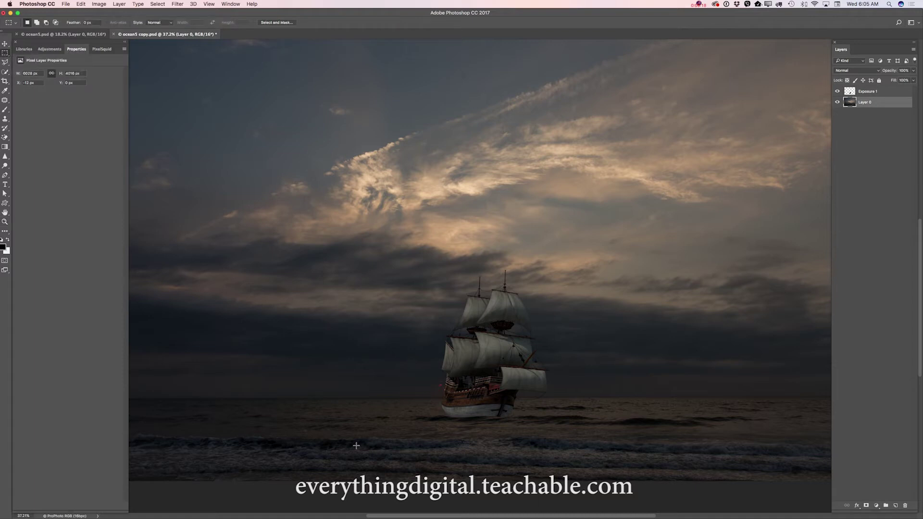
{"action": "left_click_drag", "start_coordinate": [346, 441], "coordinate": [640, 471]}
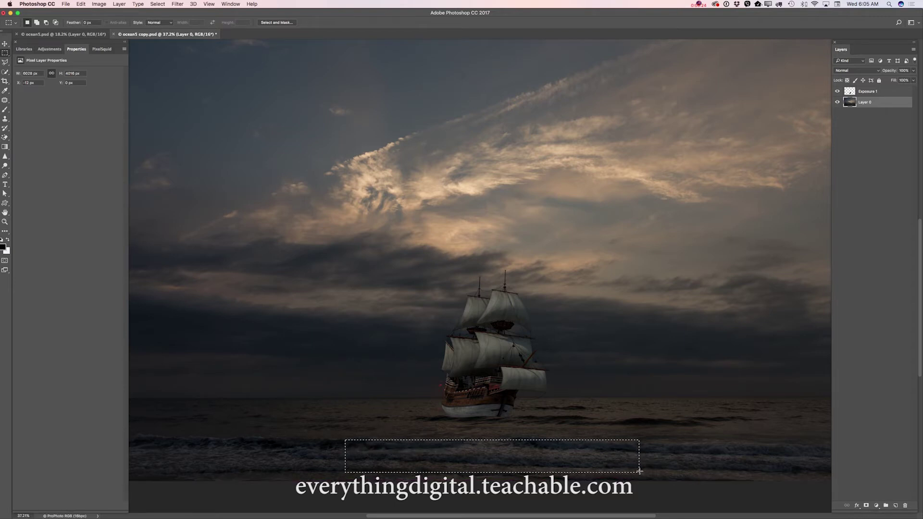
{"action": "left_click", "coordinate": [82, 5]}
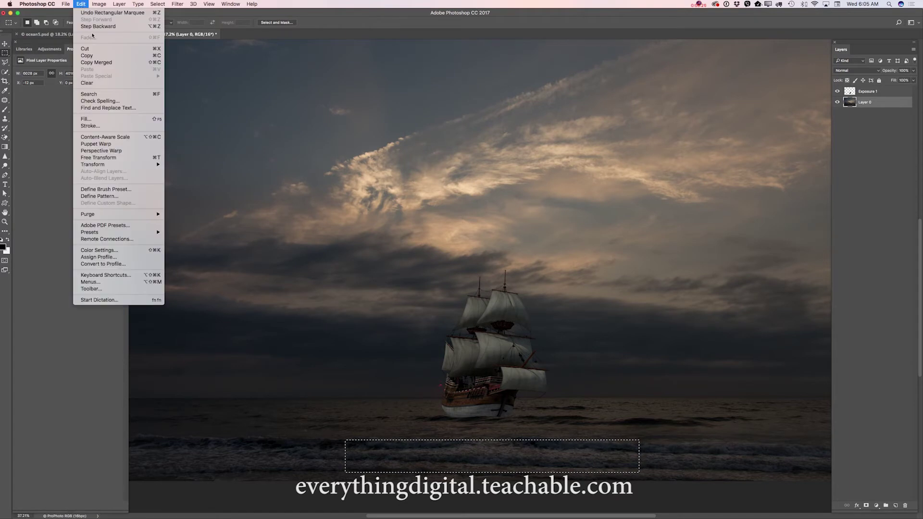
{"action": "left_click", "coordinate": [87, 55]}
{"action": "left_click", "coordinate": [157, 4]}
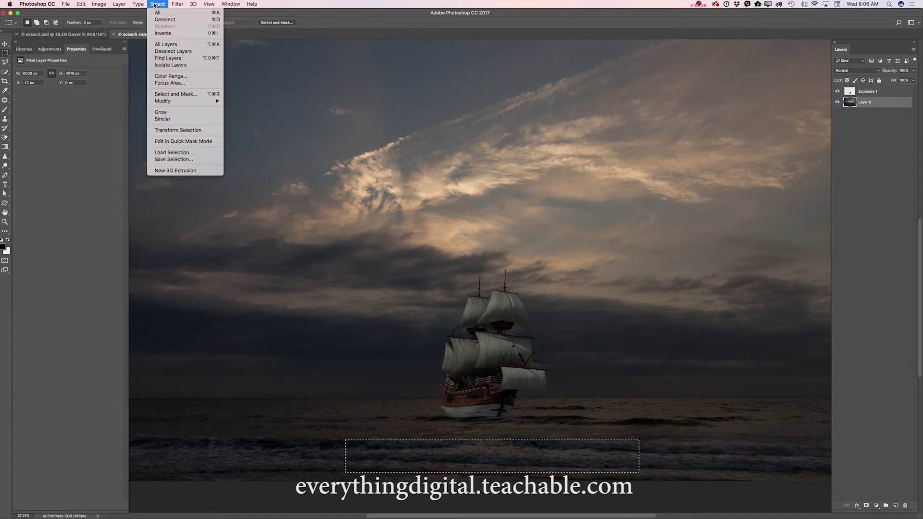
{"action": "left_click", "coordinate": [163, 20]}
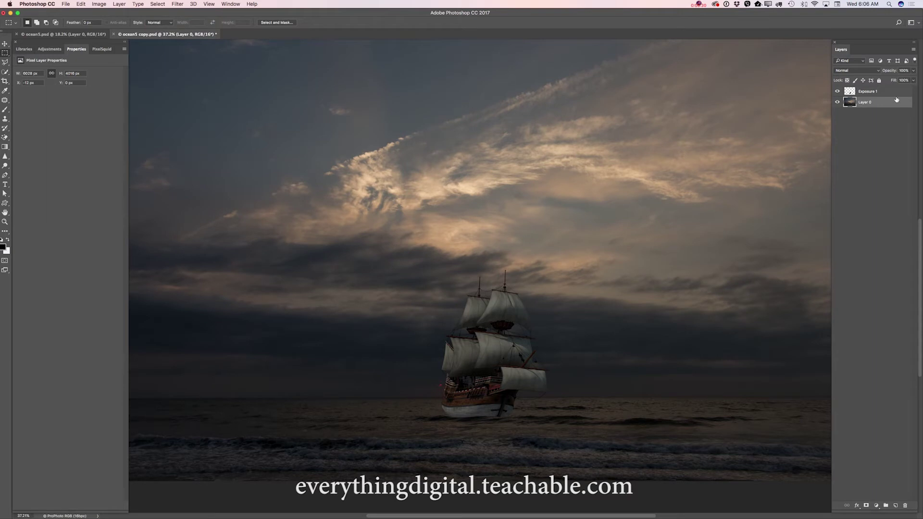
Paste the copied wave strip above the ship layer and move it over the water at the hull's base
{"action": "left_click", "coordinate": [890, 93]}
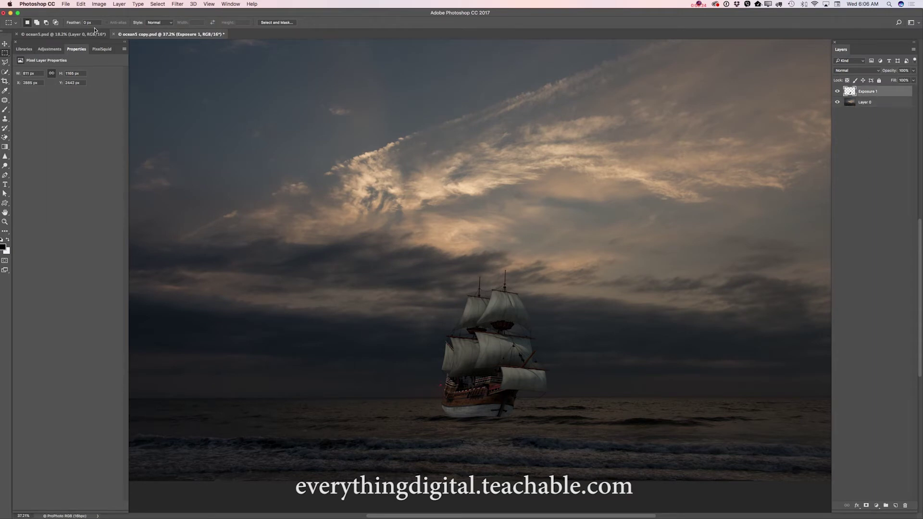
{"action": "left_click", "coordinate": [81, 5]}
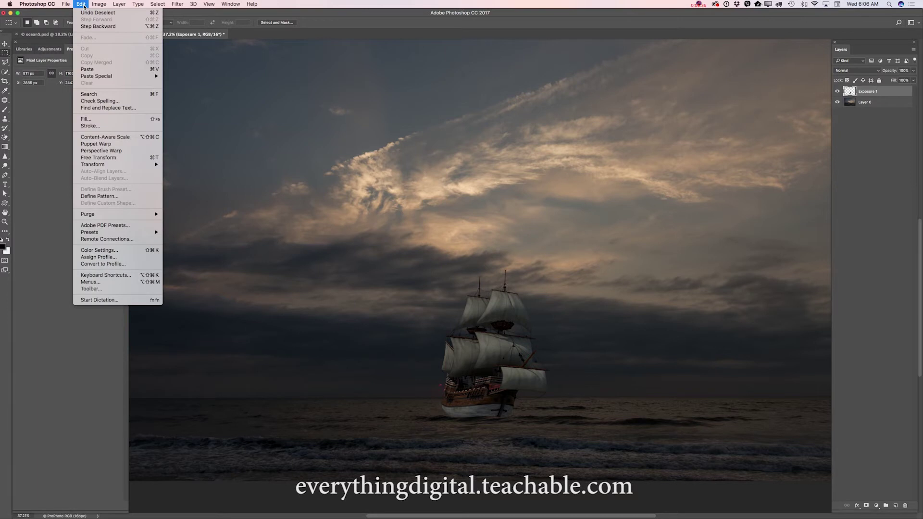
{"action": "left_click", "coordinate": [96, 70]}
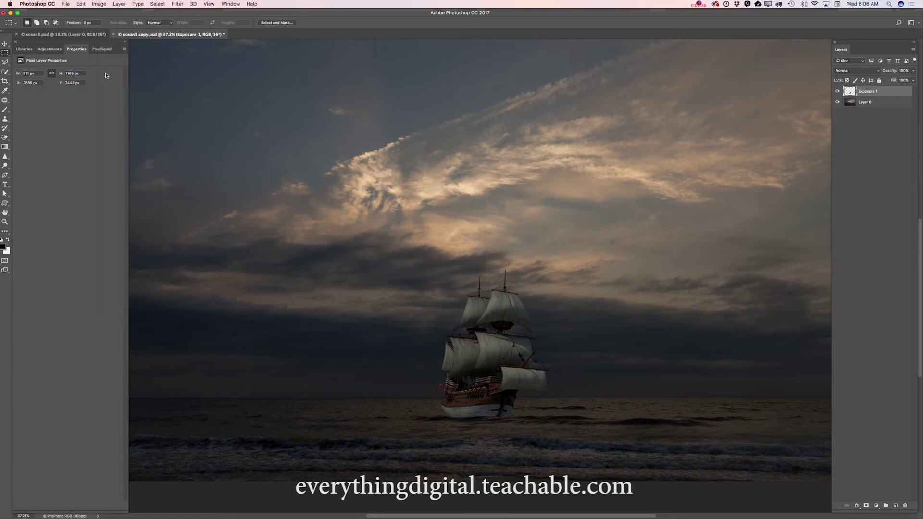
{"action": "left_click", "coordinate": [5, 44]}
{"action": "left_click_drag", "start_coordinate": [535, 262], "coordinate": [558, 435]}
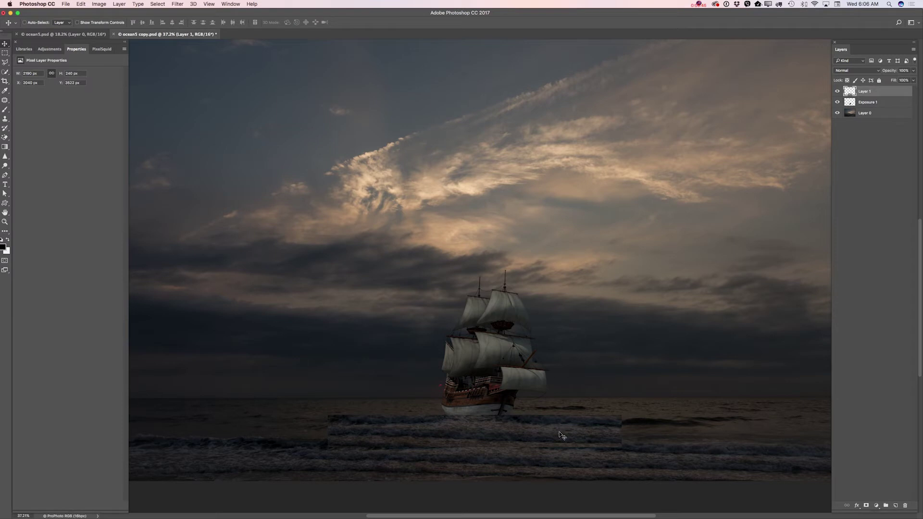
Set the wave strip layer's blend mode to Lighten and add a layer mask to it
{"action": "left_click", "coordinate": [848, 72]}
{"action": "left_click", "coordinate": [854, 120]}
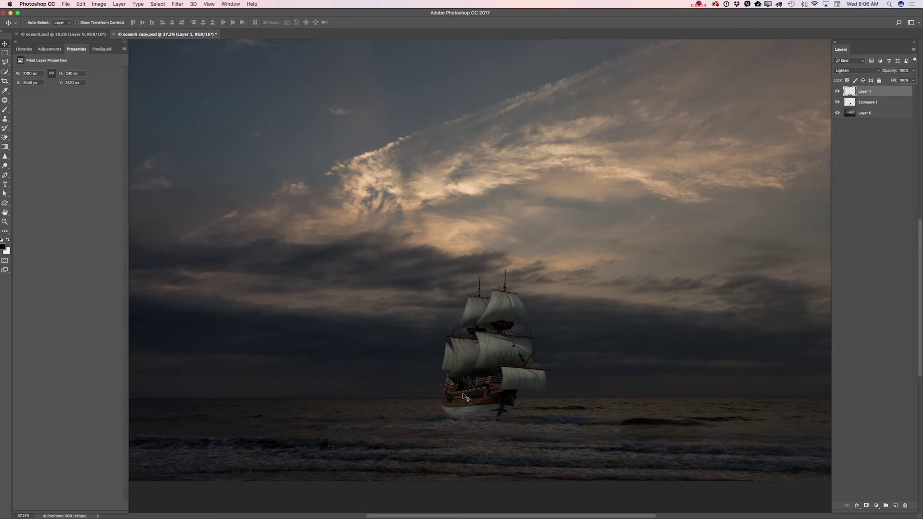
{"action": "left_click", "coordinate": [5, 222]}
{"action": "left_click_drag", "start_coordinate": [454, 447], "coordinate": [480, 441]}
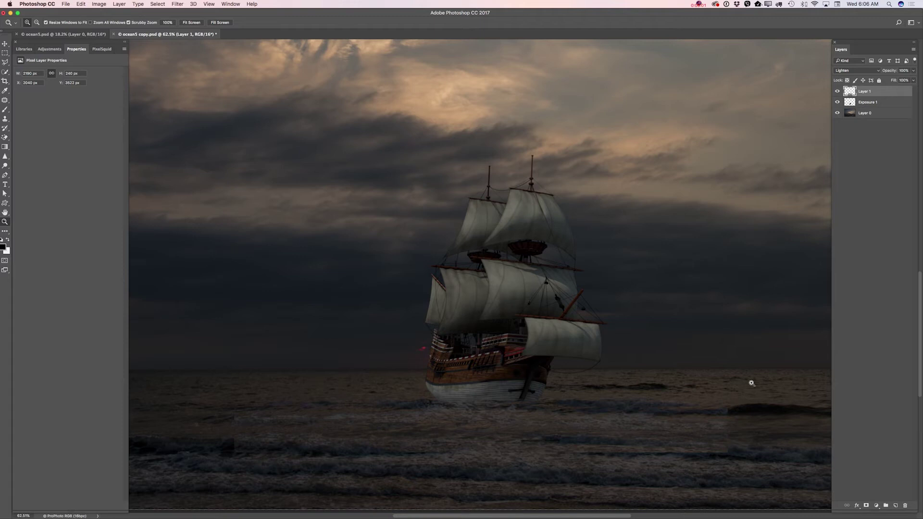
{"action": "left_click", "coordinate": [866, 506]}
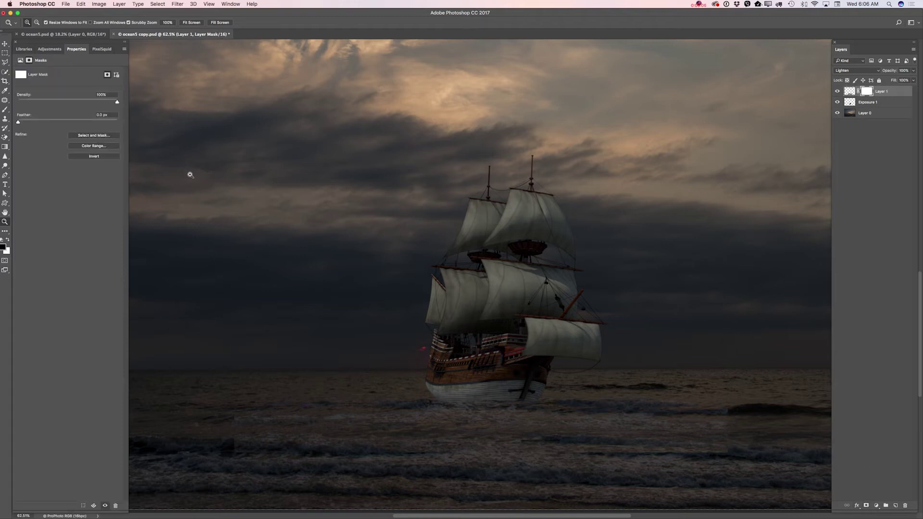
Fade the hard lower and side edges of the wave strip with short radial black gradients on its mask
{"action": "left_click", "coordinate": [4, 150]}
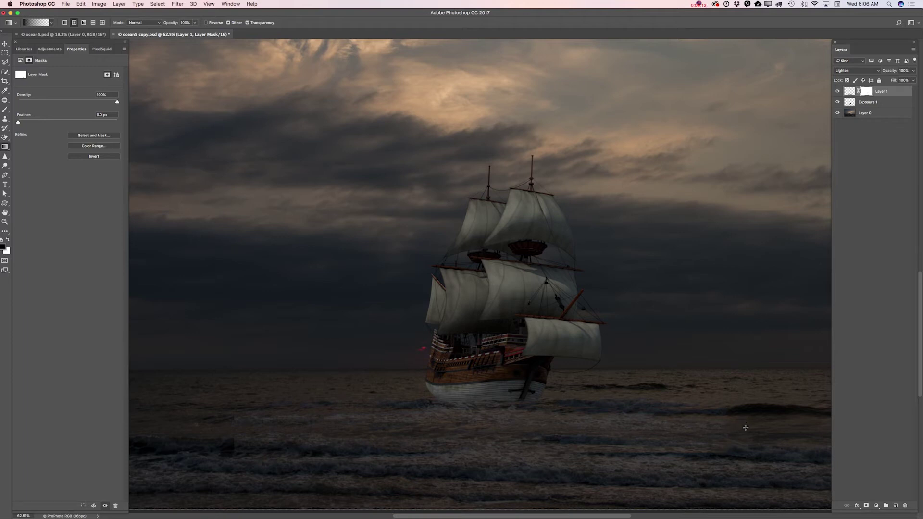
{"action": "left_click_drag", "start_coordinate": [762, 447], "coordinate": [675, 451]}
{"action": "left_click_drag", "start_coordinate": [391, 442], "coordinate": [421, 466]}
{"action": "left_click_drag", "start_coordinate": [341, 464], "coordinate": [378, 435]}
{"action": "left_click_drag", "start_coordinate": [473, 473], "coordinate": [510, 444]}
{"action": "left_click_drag", "start_coordinate": [618, 478], "coordinate": [689, 440]}
{"action": "left_click_drag", "start_coordinate": [513, 480], "coordinate": [553, 444]}
{"action": "left_click_drag", "start_coordinate": [435, 476], "coordinate": [463, 453]}
{"action": "left_click_drag", "start_coordinate": [384, 474], "coordinate": [426, 435]}
{"action": "left_click_drag", "start_coordinate": [342, 470], "coordinate": [285, 441]}
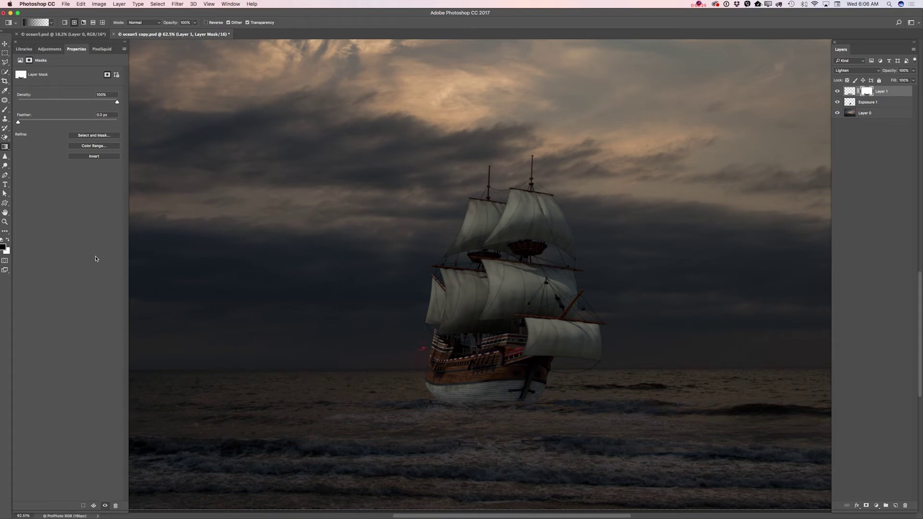
Lower the gradient opacity to 40% and softly fade the remaining wave edges on both sides of the hull
{"action": "left_click", "coordinate": [8, 240]}
{"action": "left_click", "coordinate": [8, 240]}
{"action": "left_click", "coordinate": [5, 222]}
{"action": "left_click_drag", "start_coordinate": [424, 349], "coordinate": [386, 313]}
{"action": "left_click_drag", "start_coordinate": [5, 147], "coordinate": [36, 147]}
{"action": "left_click", "coordinate": [195, 25]}
{"action": "left_click_drag", "start_coordinate": [196, 32], "coordinate": [174, 37]}
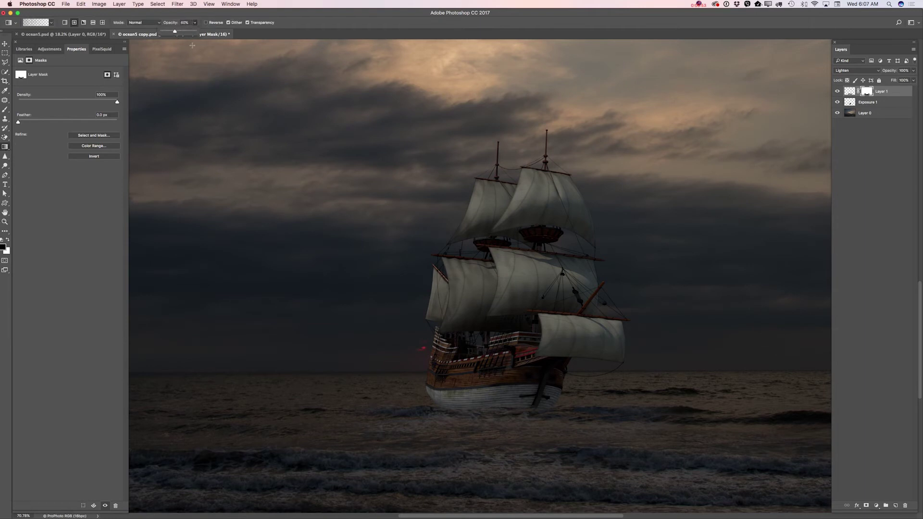
{"action": "left_click_drag", "start_coordinate": [367, 434], "coordinate": [415, 441]}
{"action": "left_click_drag", "start_coordinate": [601, 449], "coordinate": [665, 416]}
{"action": "left_click_drag", "start_coordinate": [616, 455], "coordinate": [625, 419]}
{"action": "left_click_drag", "start_coordinate": [567, 463], "coordinate": [617, 441]}
{"action": "left_click_drag", "start_coordinate": [408, 440], "coordinate": [444, 424]}
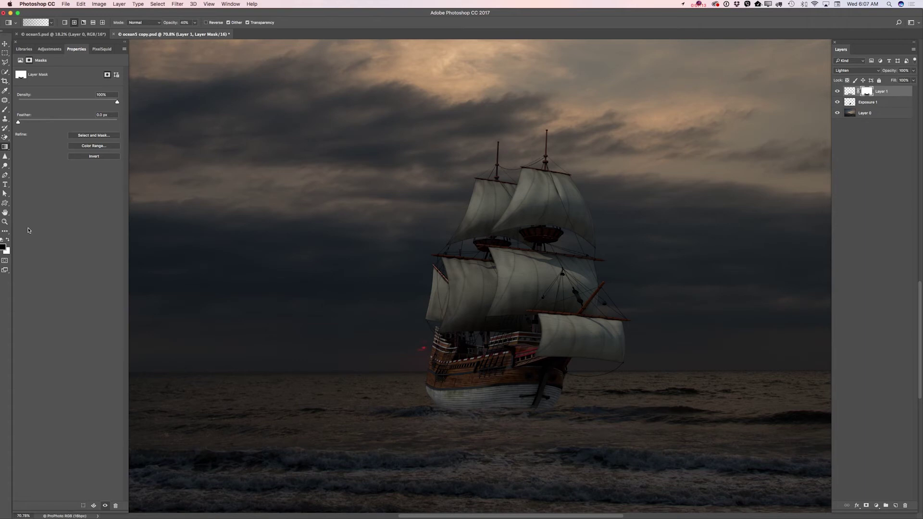
Reduce the wave strip layer's opacity to 87%
{"action": "left_click", "coordinate": [5, 222]}
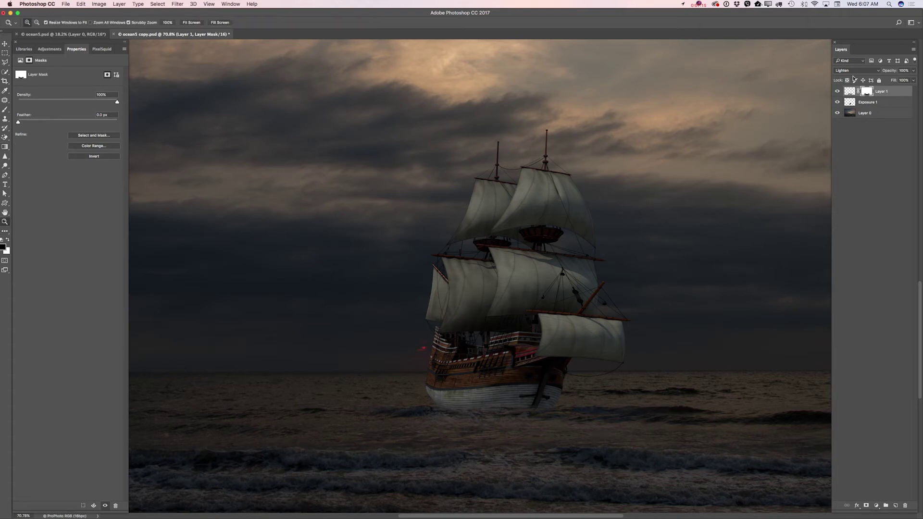
{"action": "left_click", "coordinate": [913, 80]}
{"action": "left_click_drag", "start_coordinate": [909, 79], "coordinate": [908, 78]}
{"action": "left_click_drag", "start_coordinate": [529, 283], "coordinate": [500, 270]}
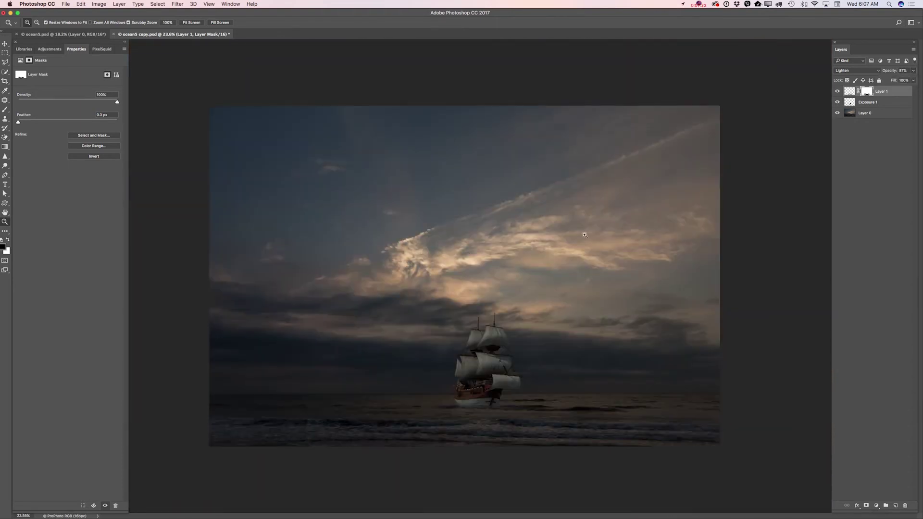
Flatten the image and duplicate the resulting Background layer
{"action": "left_click", "coordinate": [914, 50]}
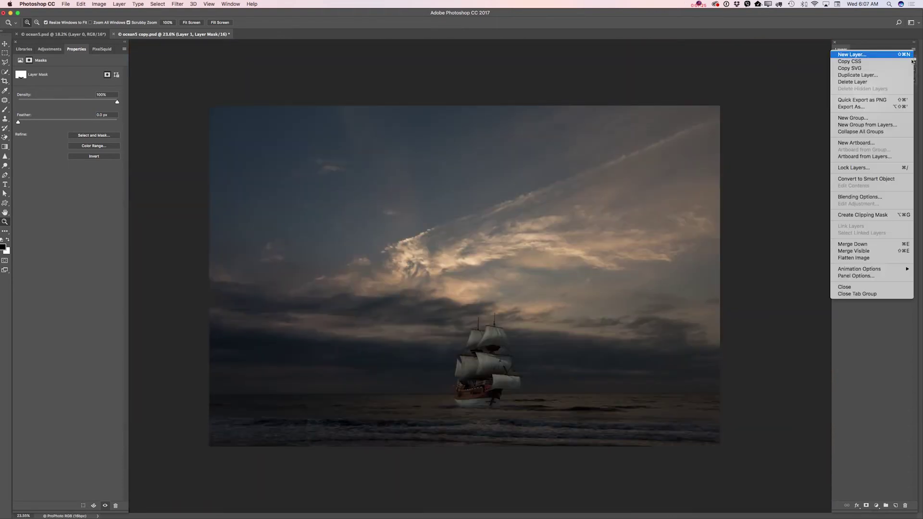
{"action": "left_click", "coordinate": [870, 258]}
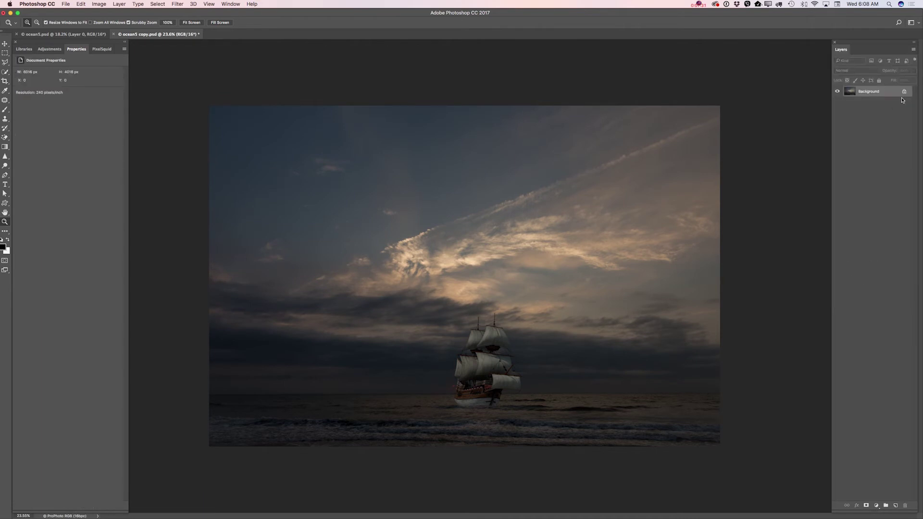
{"action": "left_click_drag", "start_coordinate": [891, 96], "coordinate": [896, 505]}
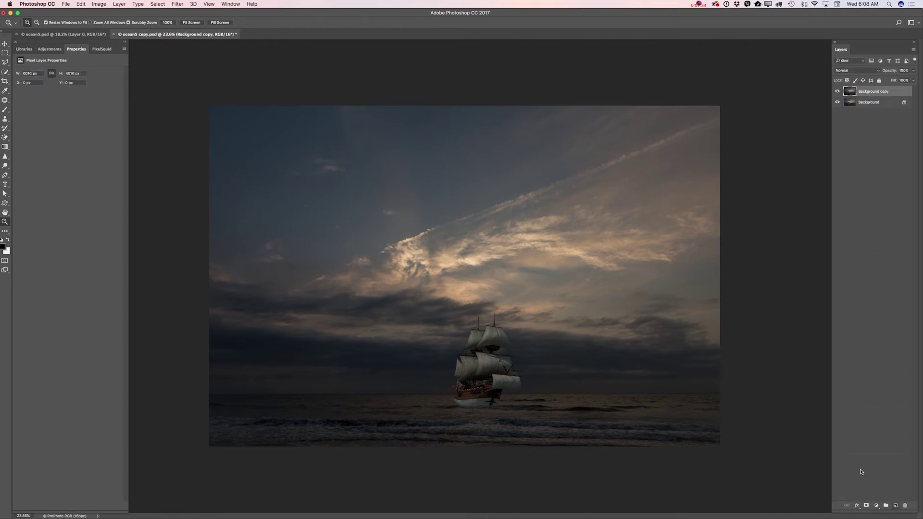
Open the Camera Raw Filter on the duplicate layer and set Exposure -0.30, Contrast +13 and Highlights -37
{"action": "left_click", "coordinate": [178, 4]}
{"action": "left_click", "coordinate": [195, 49]}
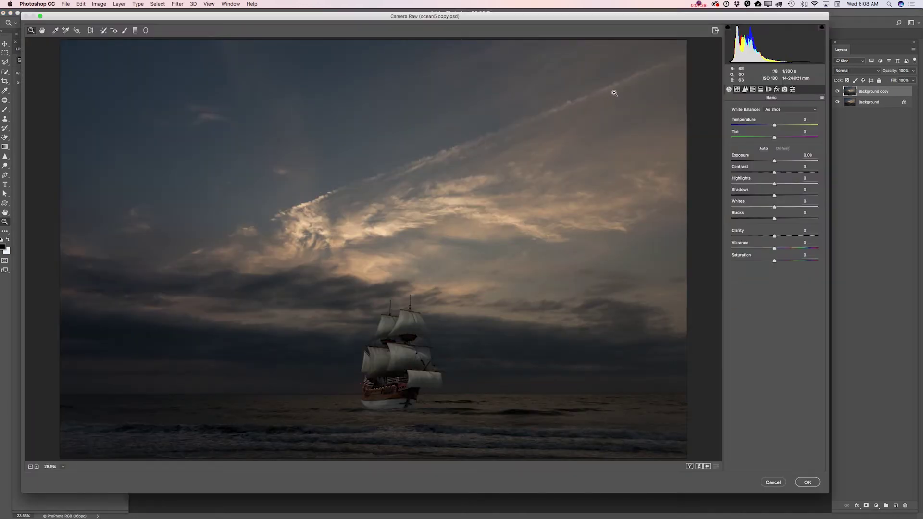
{"action": "left_click_drag", "start_coordinate": [774, 161], "coordinate": [759, 184]}
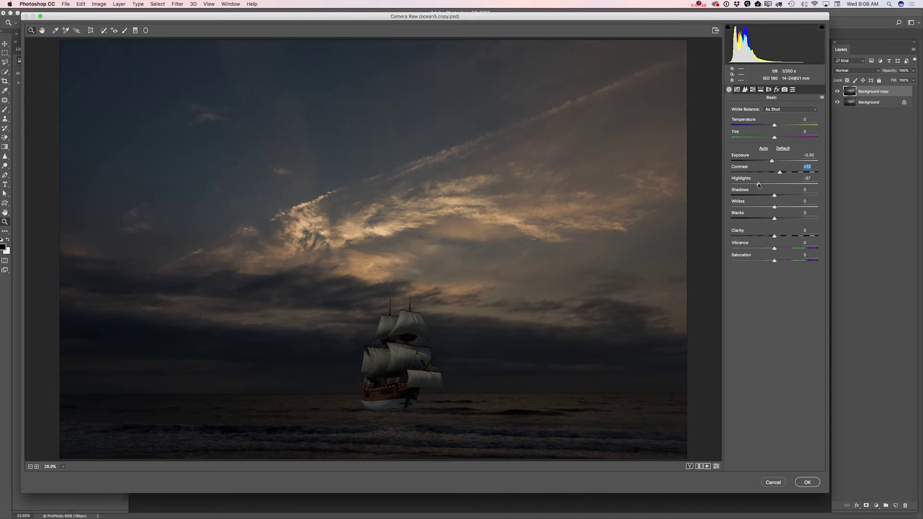
Set the parametric tone curve to Highlights +8 and Lights +43, fine-tune Darks and Shadows, and apply the filter
{"action": "left_click", "coordinate": [738, 91]}
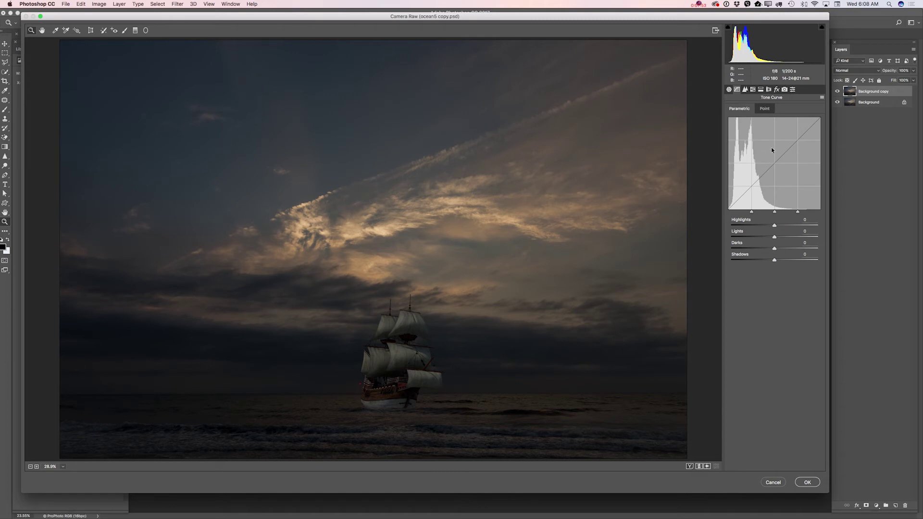
{"action": "left_click_drag", "start_coordinate": [778, 226], "coordinate": [796, 236]}
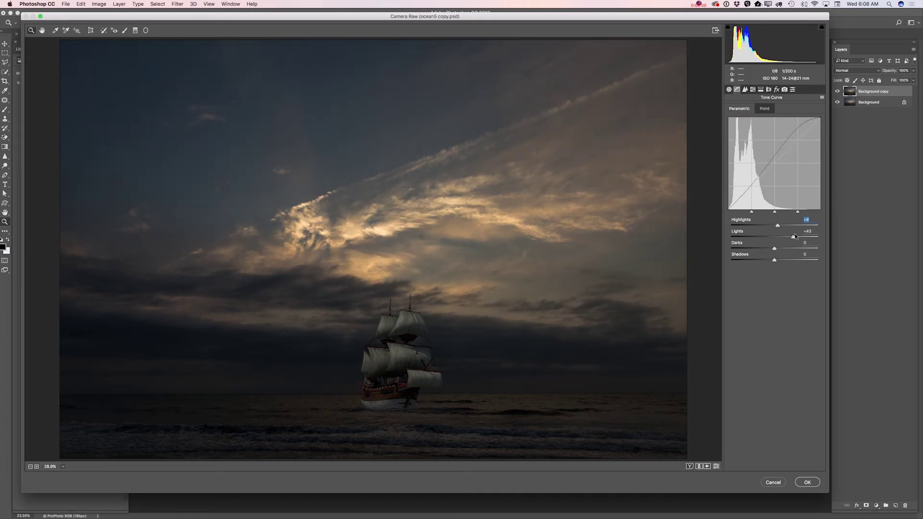
{"action": "left_click", "coordinate": [793, 237]}
{"action": "left_click_drag", "start_coordinate": [775, 249], "coordinate": [773, 249]}
{"action": "left_click_drag", "start_coordinate": [773, 248], "coordinate": [781, 259]}
{"action": "left_click", "coordinate": [808, 483]}
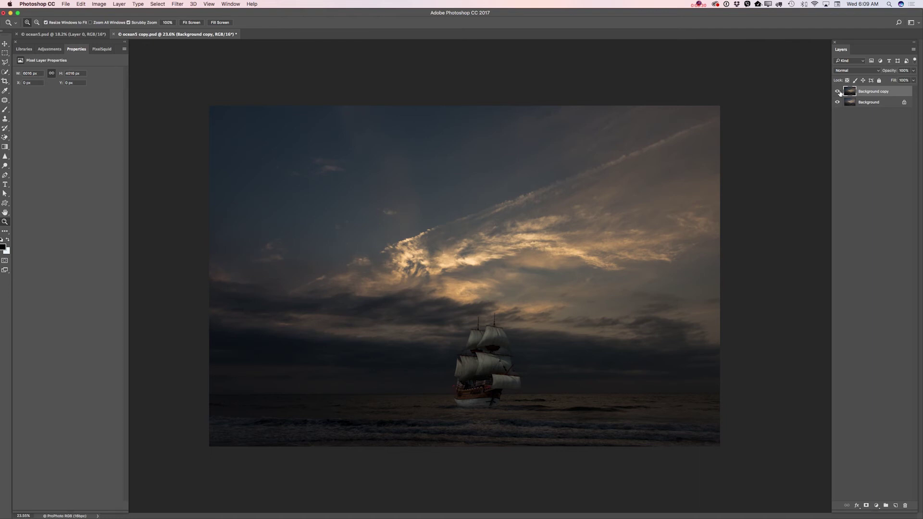
Compare the image with and without the Background copy layer, and duplicate that layer
{"action": "left_click", "coordinate": [837, 91]}
{"action": "left_click", "coordinate": [838, 92]}
{"action": "left_click_drag", "start_coordinate": [889, 93], "coordinate": [898, 507]}
Apply the Camera Raw Filter to the new top copy with Grain Amount 29 and Size 68 in its Effects settings
{"action": "left_click", "coordinate": [178, 5]}
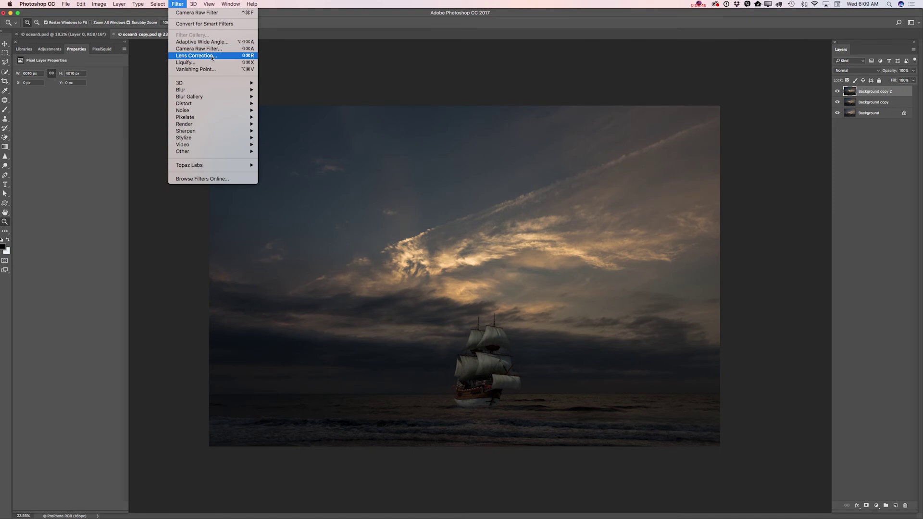
{"action": "left_click", "coordinate": [218, 49]}
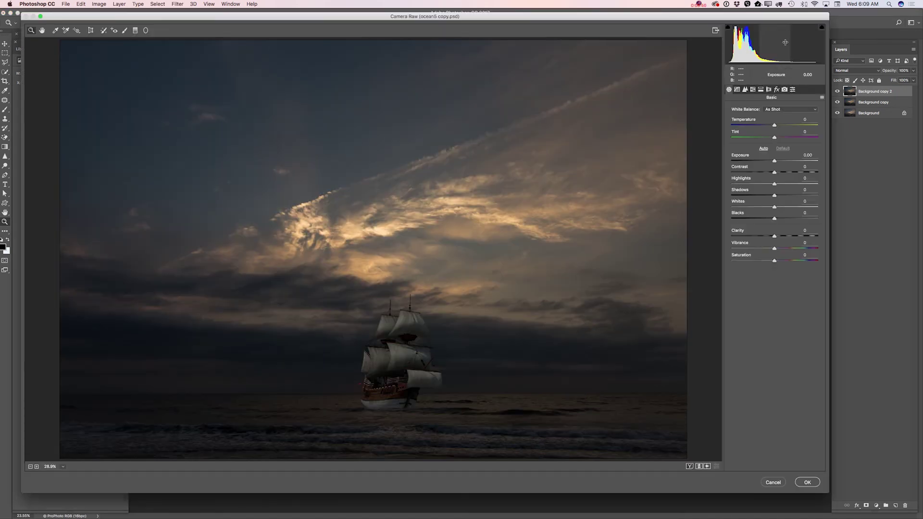
{"action": "left_click", "coordinate": [777, 90]}
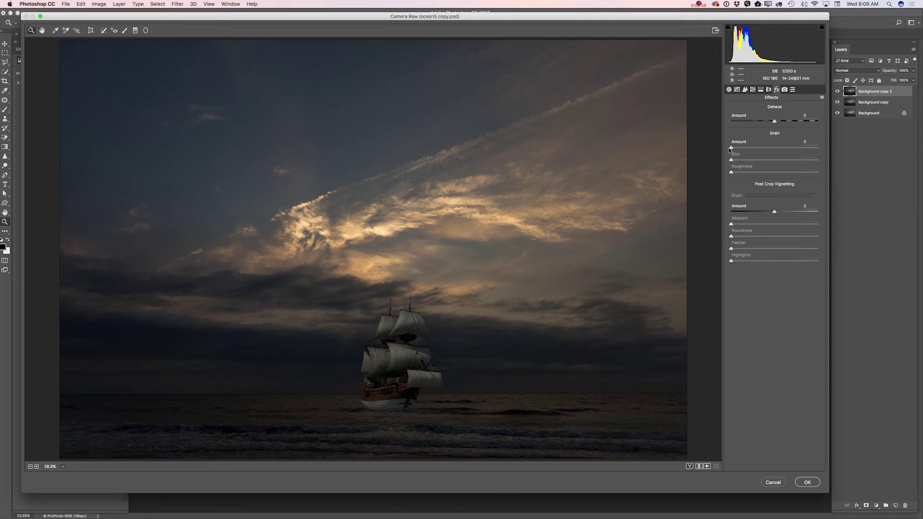
{"action": "left_click_drag", "start_coordinate": [731, 148], "coordinate": [763, 144]}
{"action": "scroll", "coordinate": [572, 266], "scroll_direction": "up", "scroll_amount": 1}
{"action": "scroll", "coordinate": [577, 274], "scroll_direction": "up", "scroll_amount": 4}
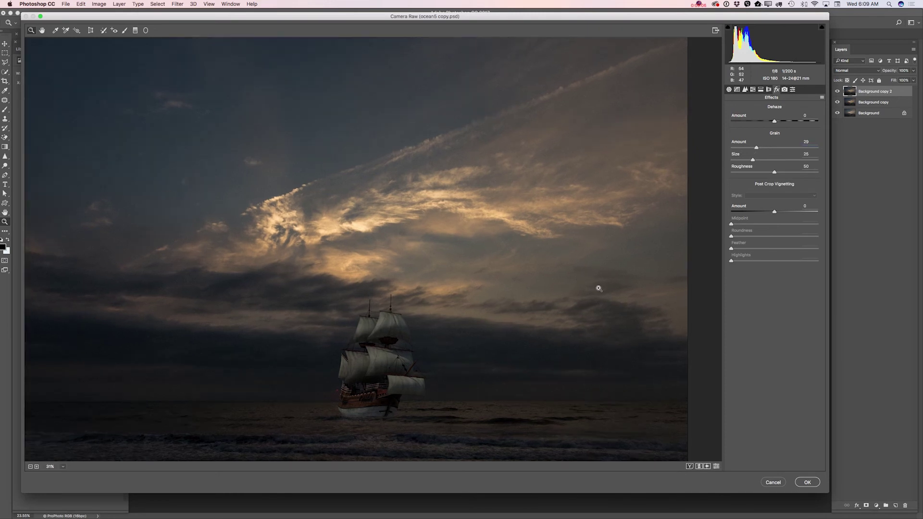
{"action": "scroll", "coordinate": [621, 293], "scroll_direction": "up", "scroll_amount": 15}
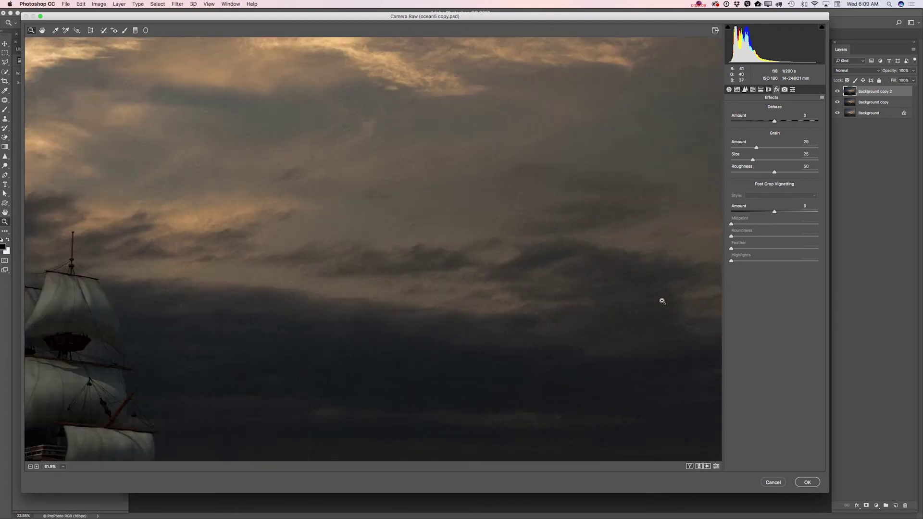
{"action": "scroll", "coordinate": [690, 309], "scroll_direction": "down", "scroll_amount": 10}
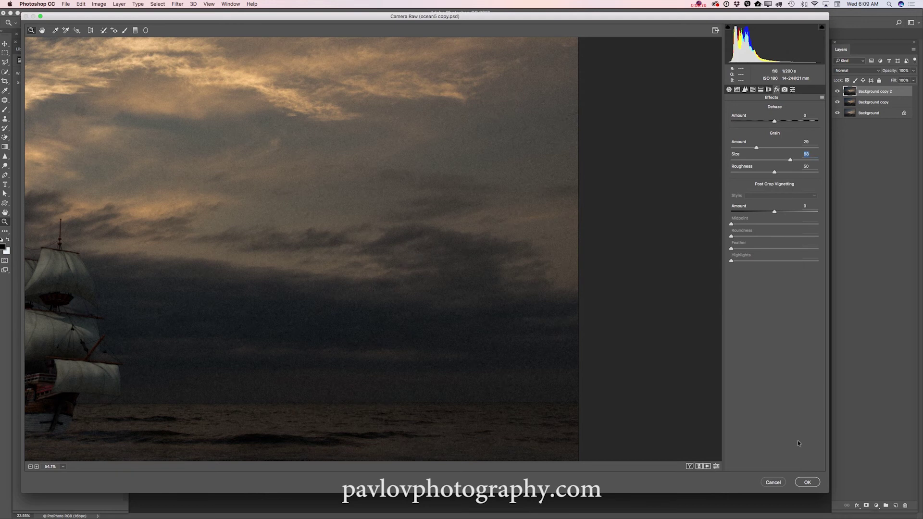
{"action": "left_click", "coordinate": [808, 483]}
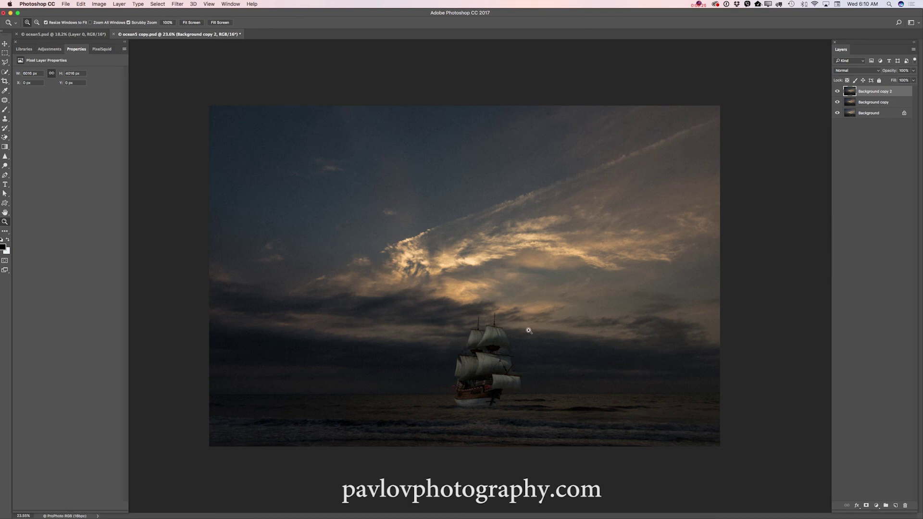
Add a Vibrance adjustment layer and set Vibrance to -27 and Saturation to about -28
{"action": "left_click_drag", "start_coordinate": [527, 332], "coordinate": [543, 330]}
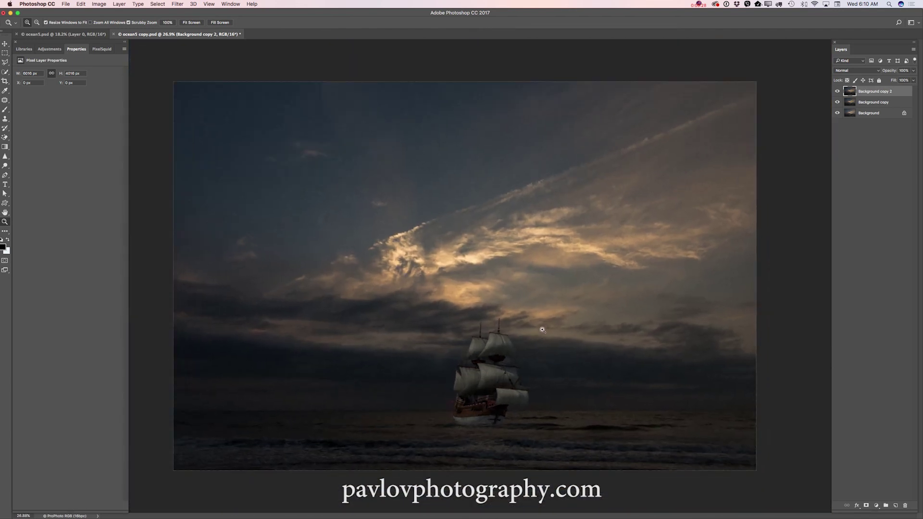
{"action": "left_click", "coordinate": [49, 50]}
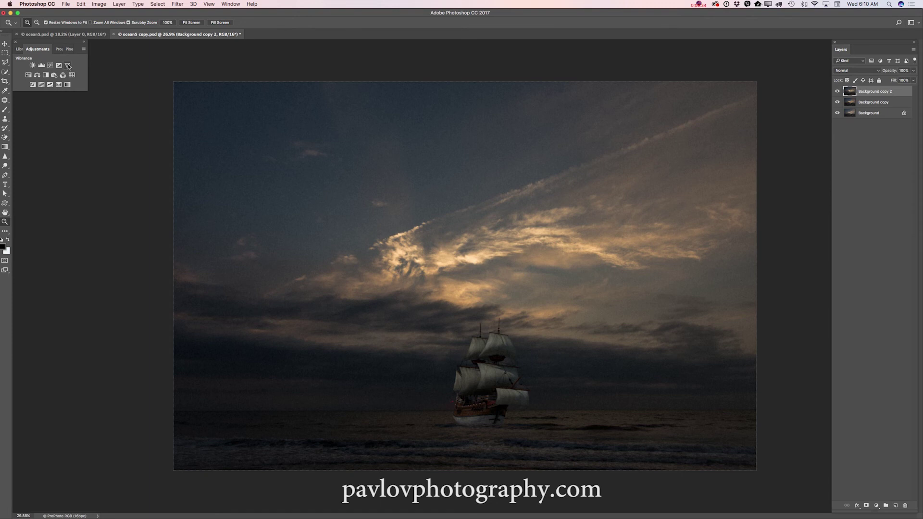
{"action": "left_click", "coordinate": [68, 66]}
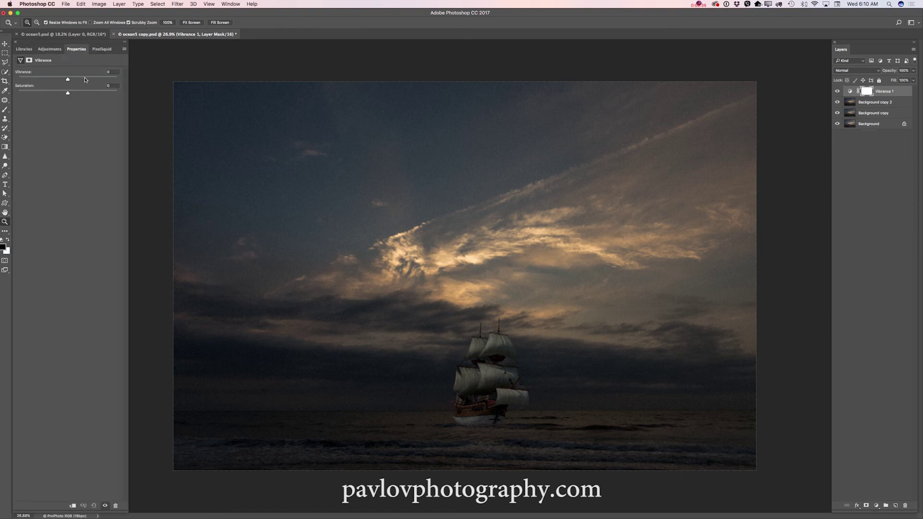
{"action": "left_click_drag", "start_coordinate": [68, 80], "coordinate": [54, 79]}
{"action": "mouse_move", "coordinate": [66, 94]}
{"action": "left_mouse_down"}
{"action": "mouse_move", "coordinate": [36, 94]}
{"action": "mouse_move", "coordinate": [54, 94]}
{"action": "left_mouse_up"}
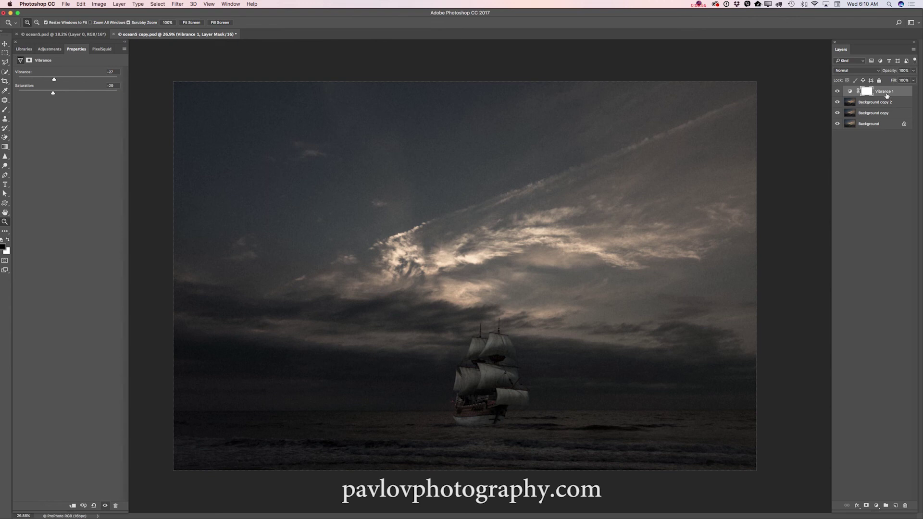
Reduce the Vibrance layer's opacity to 48% and merge it down into the grain layer below
{"action": "left_click", "coordinate": [915, 71]}
{"action": "left_click_drag", "start_coordinate": [912, 81], "coordinate": [897, 82]}
{"action": "left_click", "coordinate": [838, 114]}
{"action": "left_click", "coordinate": [915, 50]}
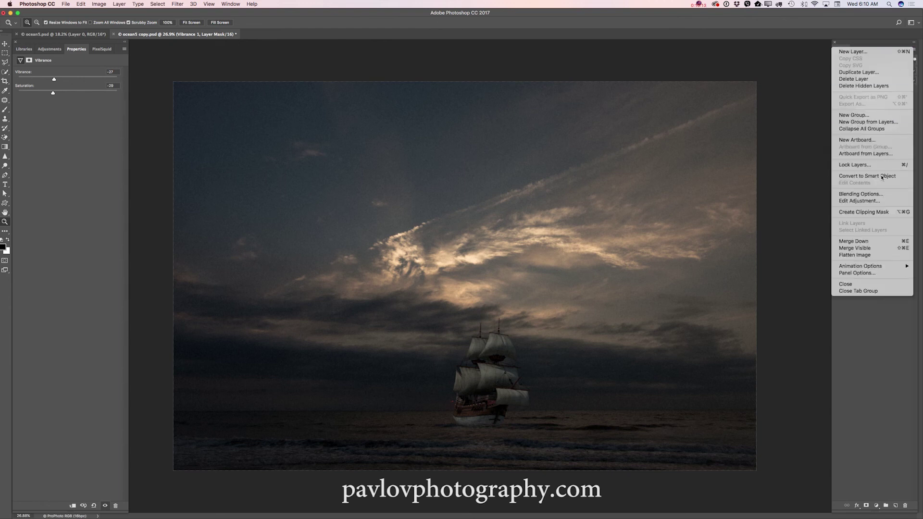
{"action": "left_click", "coordinate": [863, 243]}
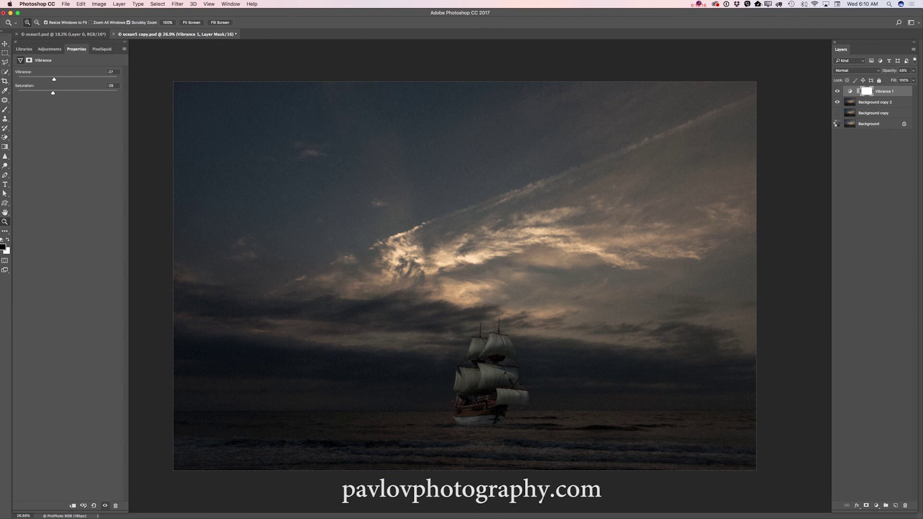
Compare the editing stages by toggling the two Background copy layers, and bring up the PixelSquid object library
{"action": "left_click", "coordinate": [838, 91]}
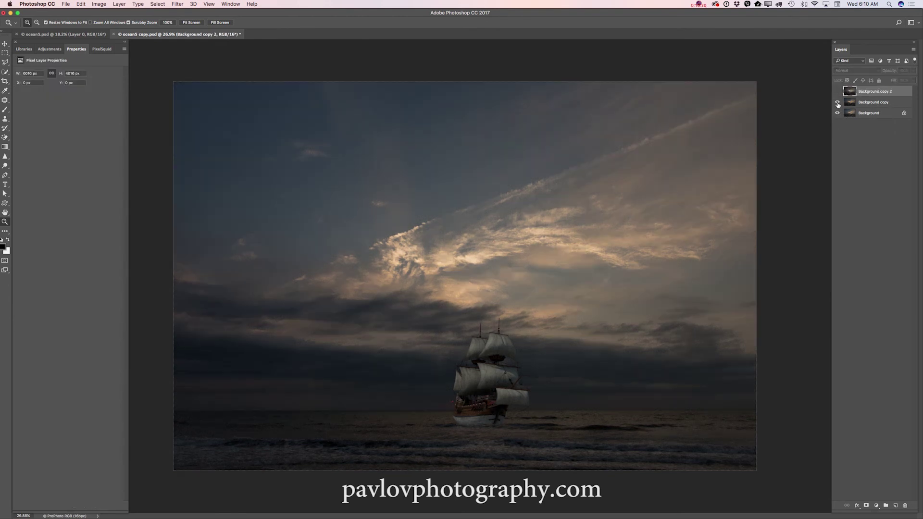
{"action": "left_click", "coordinate": [838, 103]}
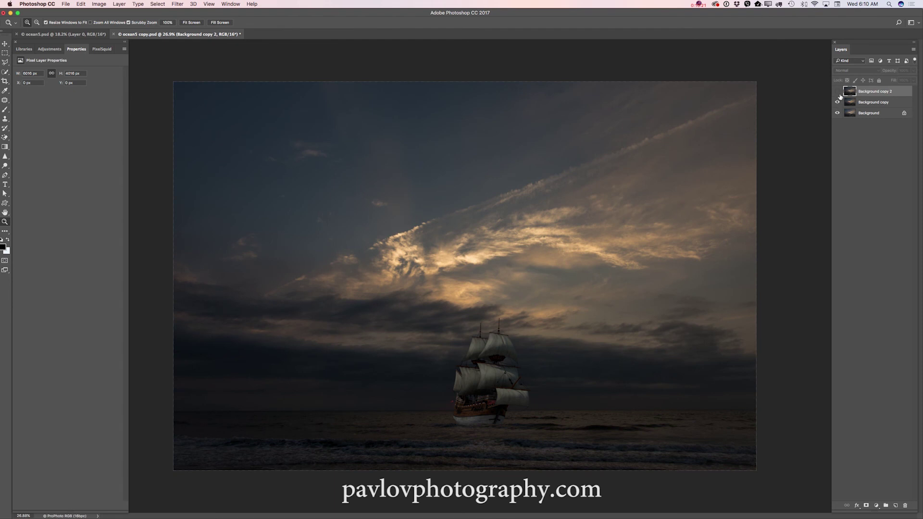
{"action": "left_click", "coordinate": [839, 92]}
{"action": "left_click_drag", "start_coordinate": [500, 416], "coordinate": [546, 391]}
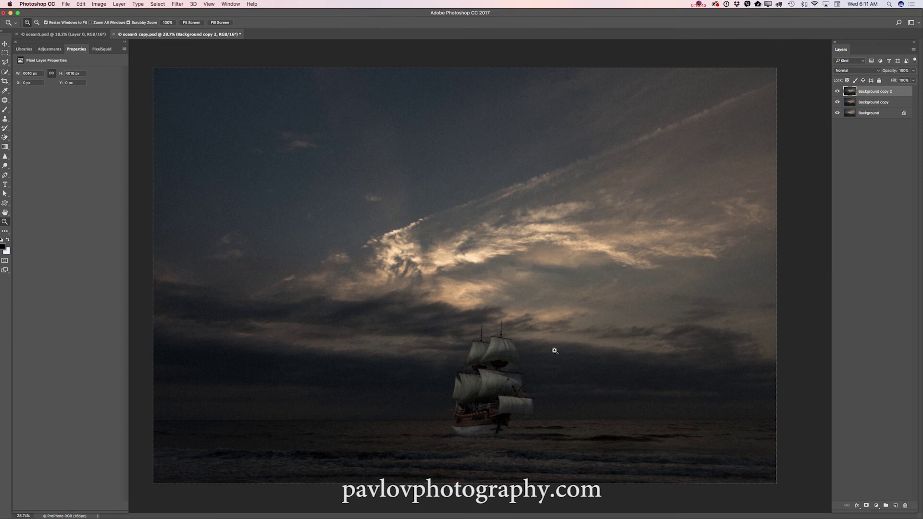
{"action": "left_click", "coordinate": [102, 49]}
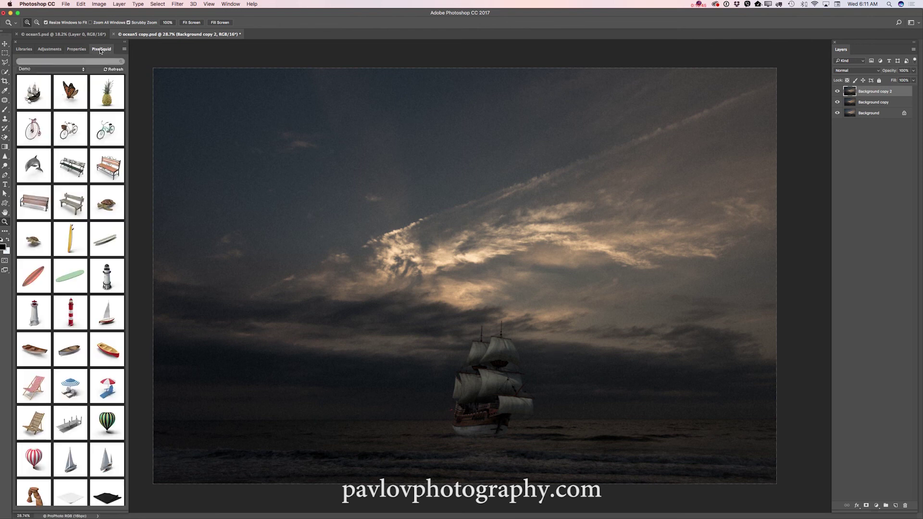